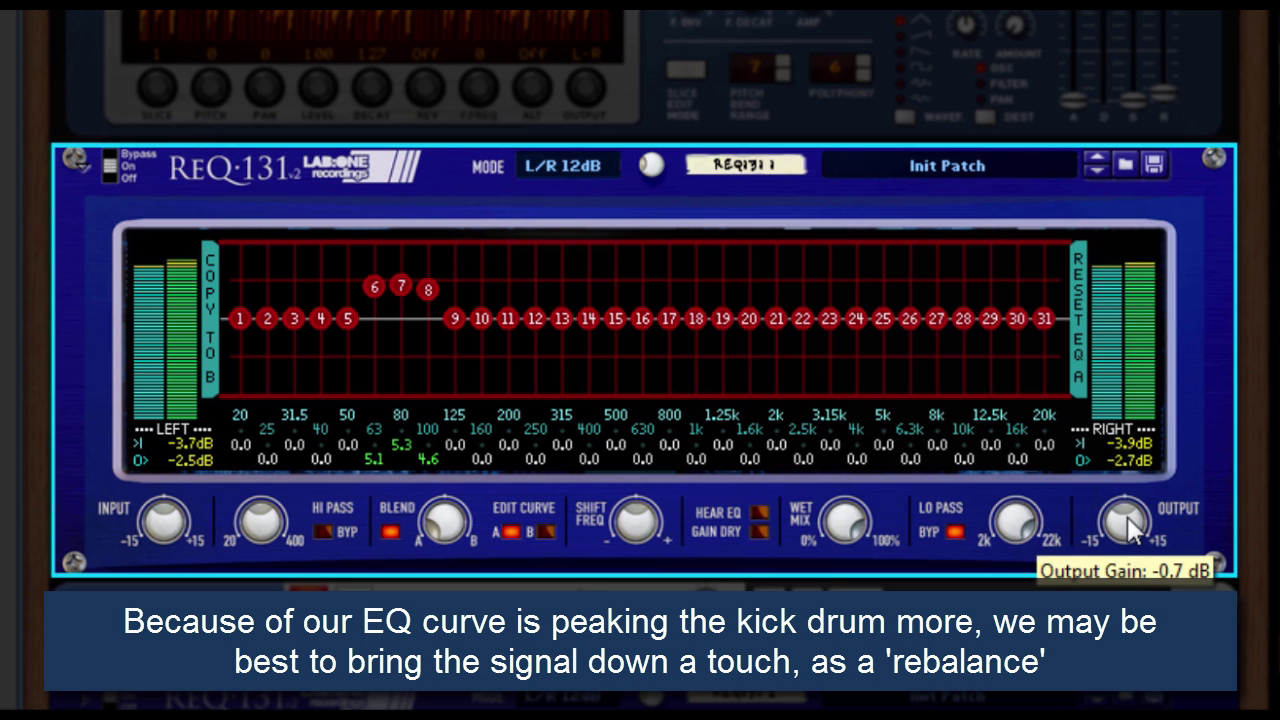
- Trim the Output to -1.4 dB, compare at 0% Wet Mix, and return to 100% wet
scroll(1131, 537, down, 1)
scroll(1131, 537, down, 1)
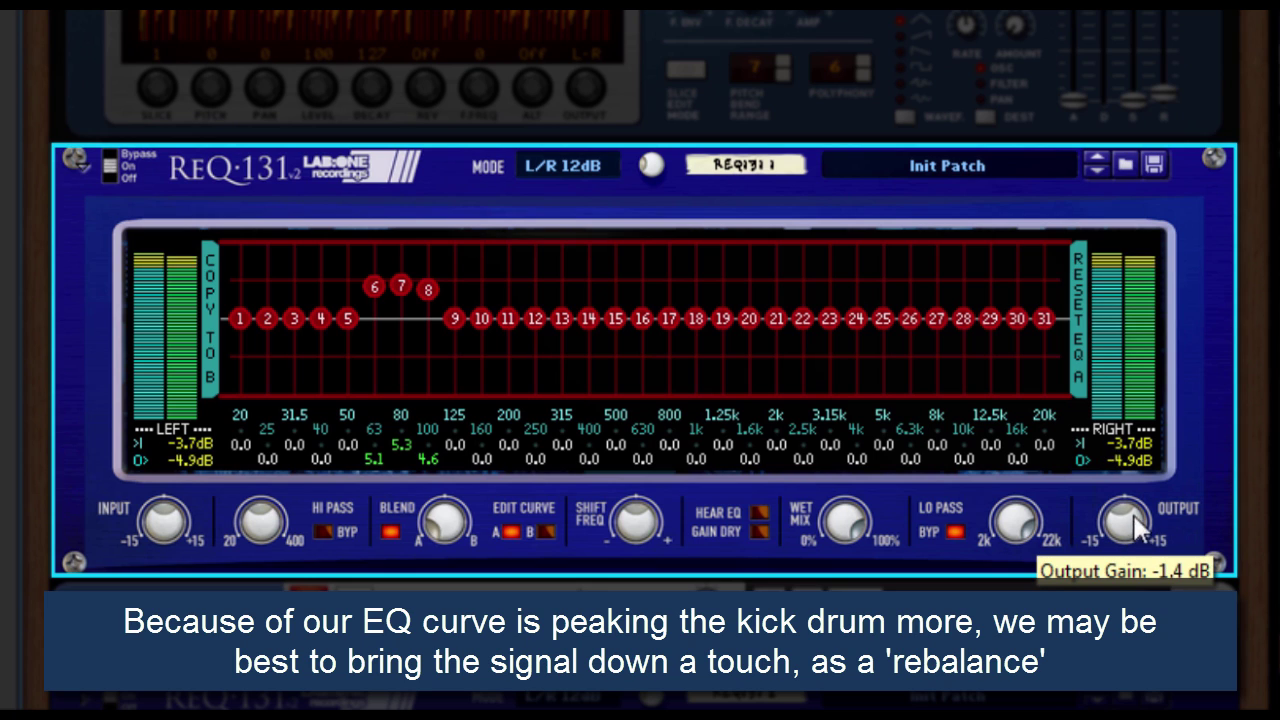
drag(855, 522, 855, 600)
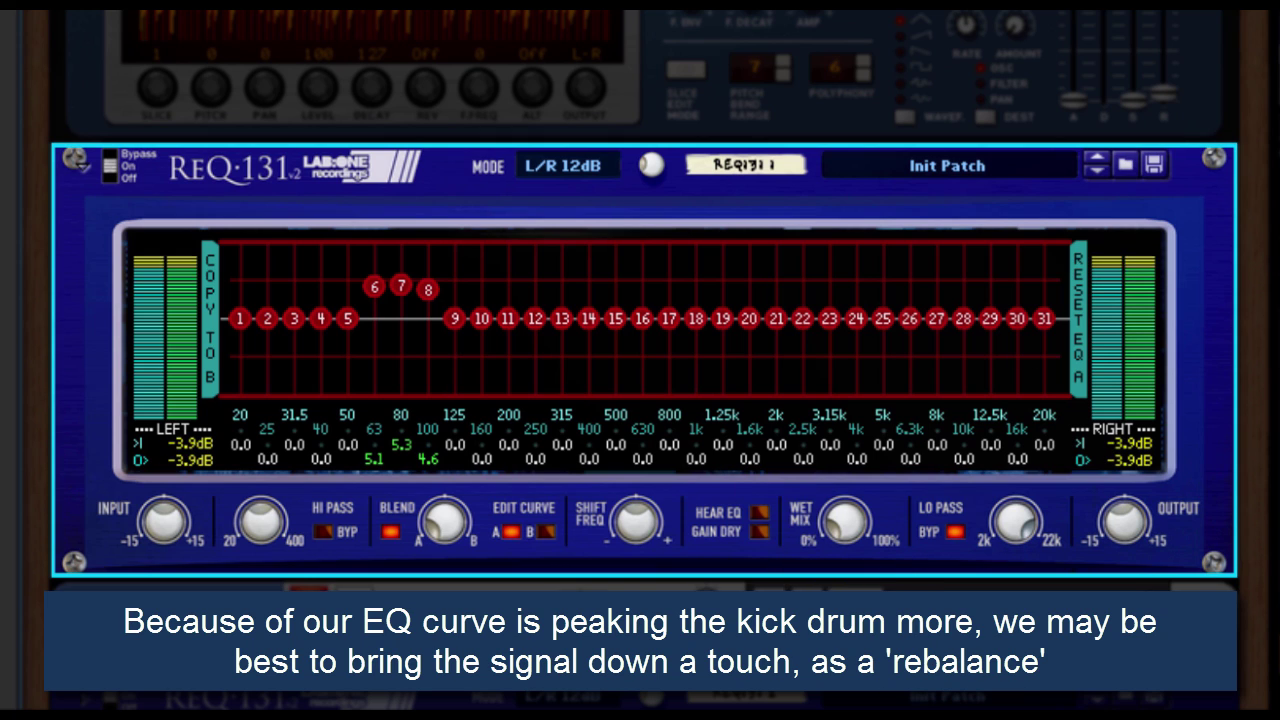
drag(849, 530, 997, 350)
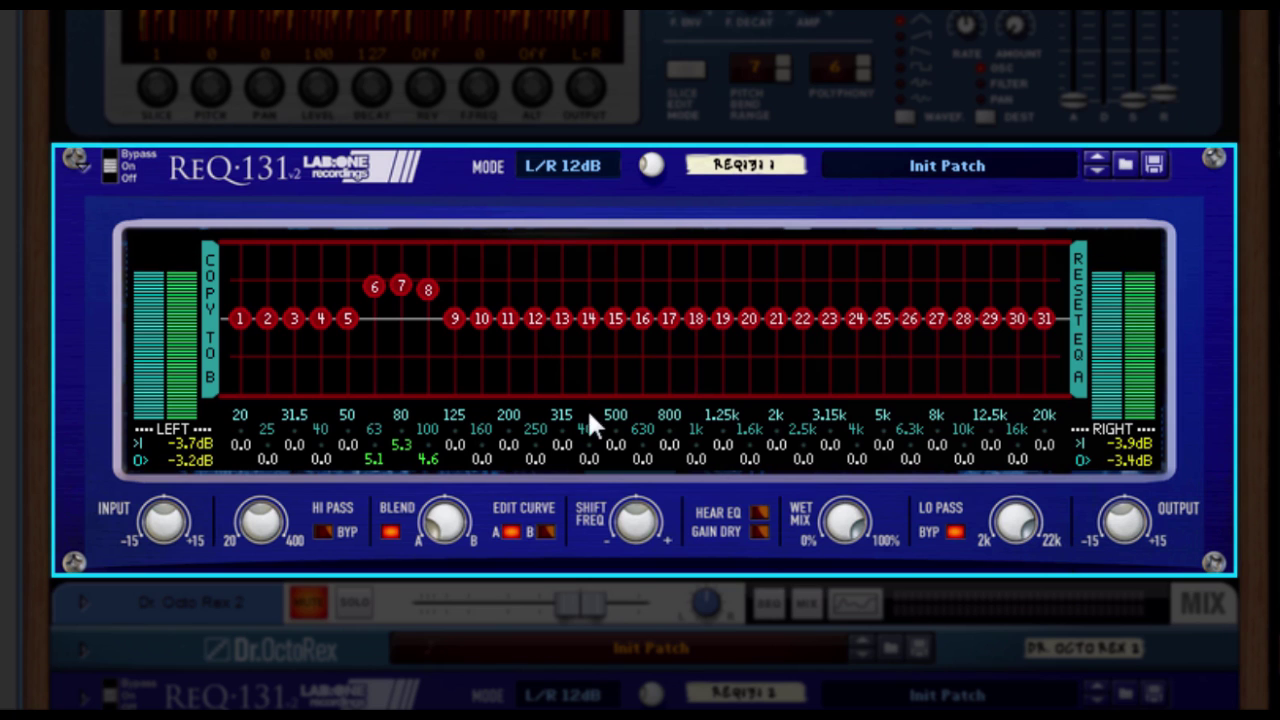
- With Hear EQ on, boost band 13 (315 Hz) to 5.3 dB and band 16 (630 Hz) to 4.1 dB
mouse_move(562, 318)
mouse_down()
mouse_move(562, 383)
mouse_move(562, 271)
mouse_move(560, 318)
mouse_up()
click(762, 514)
drag(567, 395, 559, 282)
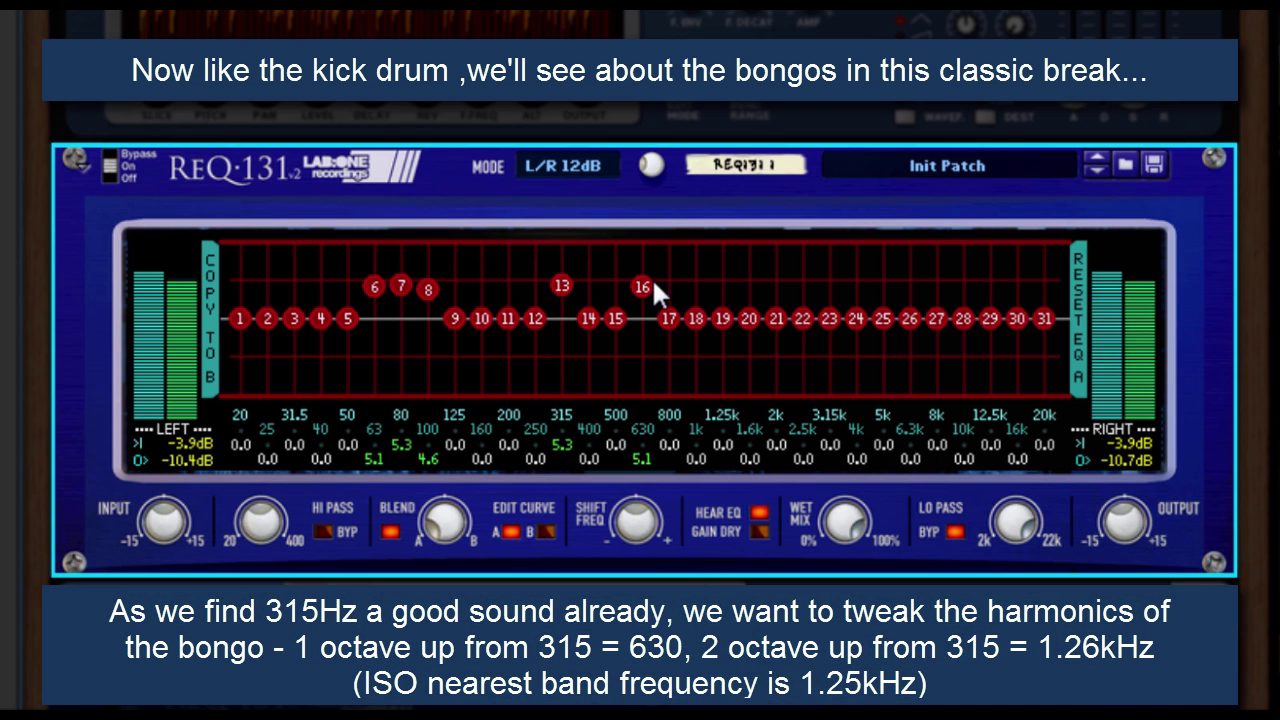
drag(652, 277, 724, 309)
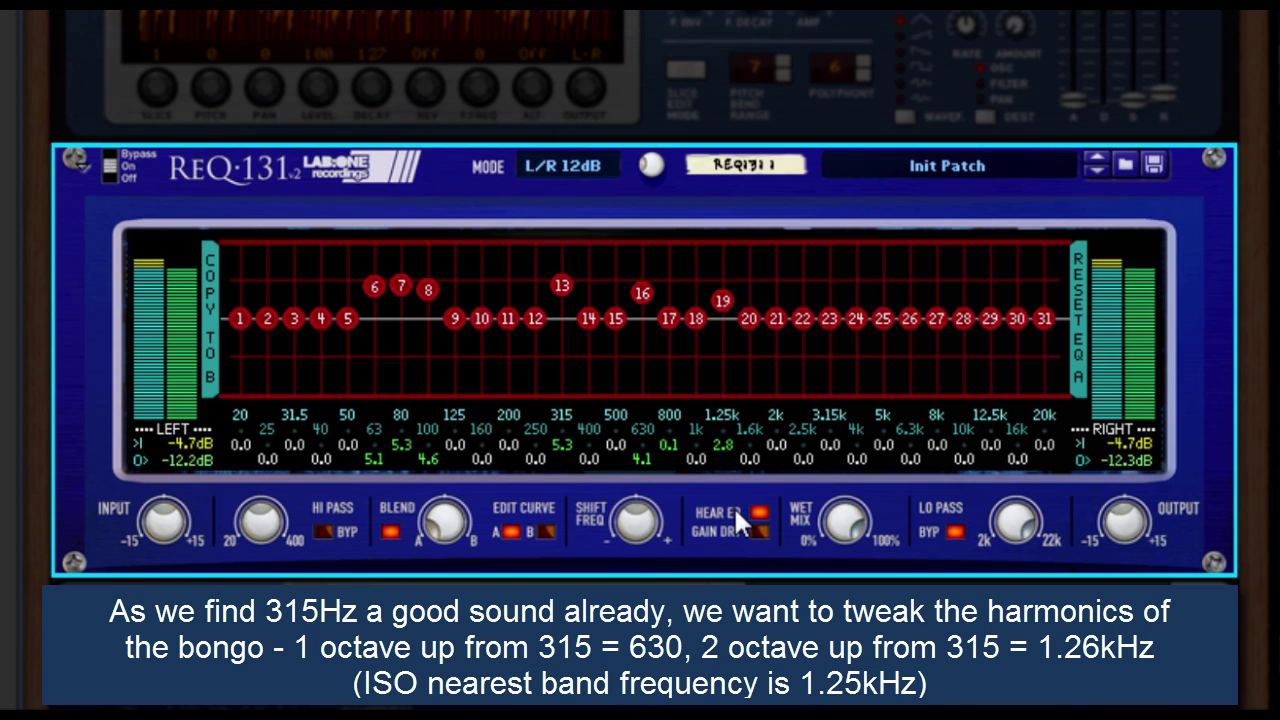
- Turn Hear EQ off, compare dry and wet ending fully wet, and lower Output to about -2.5 dB
click(762, 512)
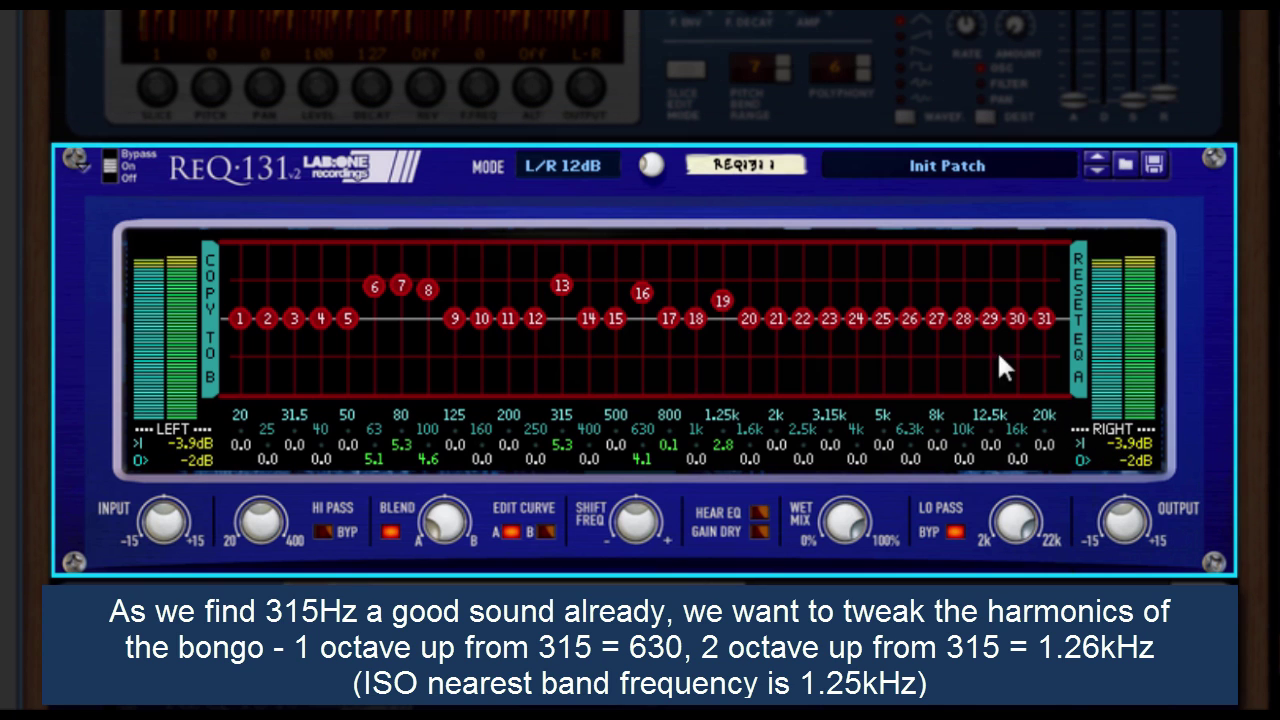
drag(842, 552, 902, 354)
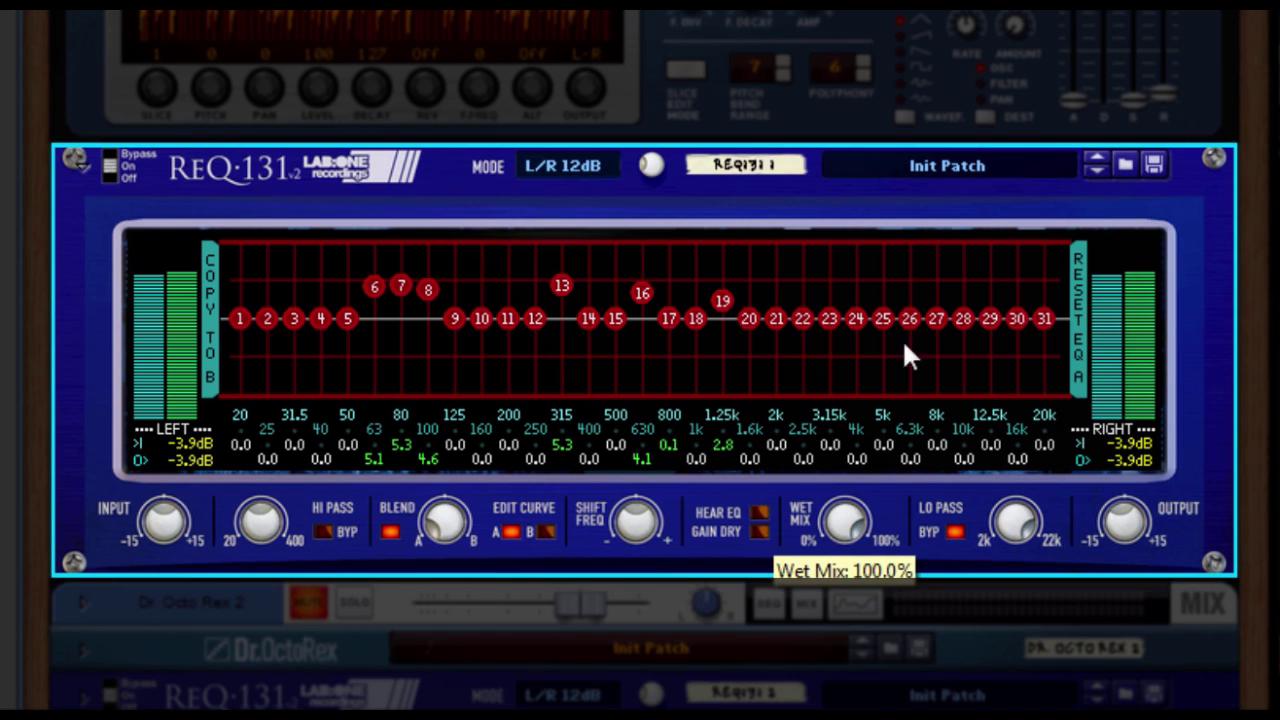
drag(1138, 548, 1131, 558)
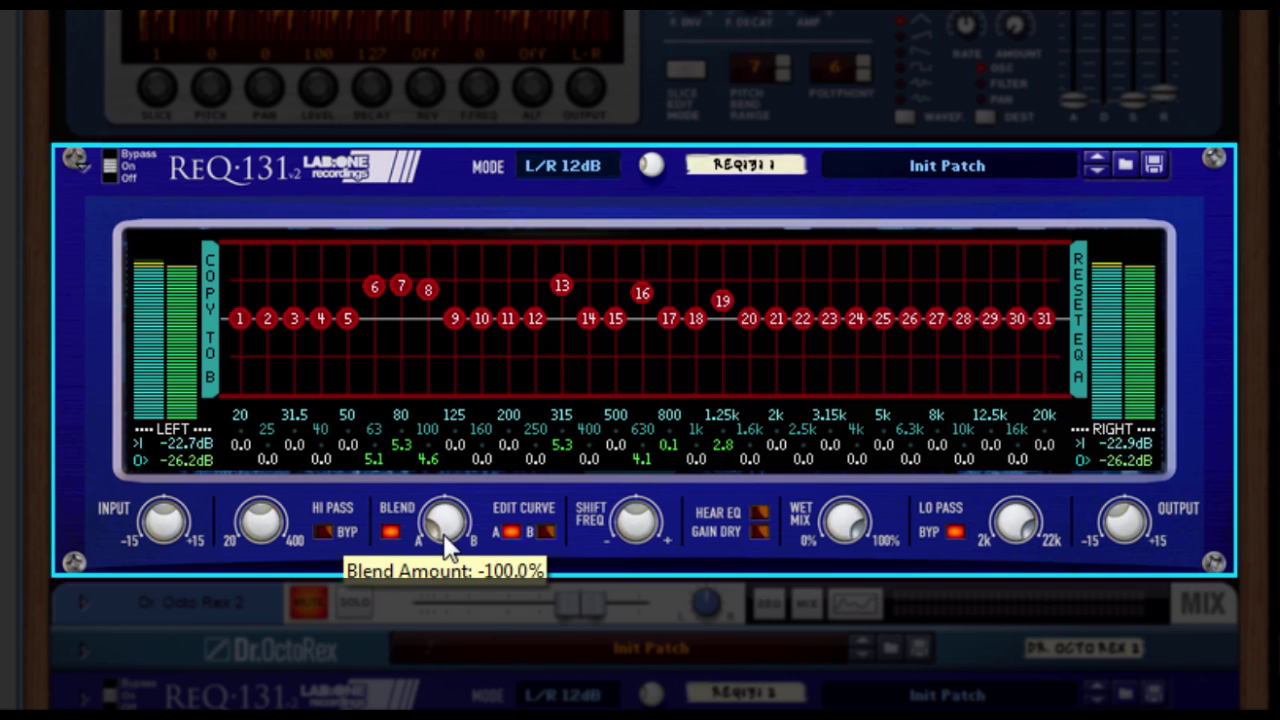
- Edit the flat curve B and set Blend back to about 19% toward curve A
click(546, 531)
drag(464, 537, 462, 359)
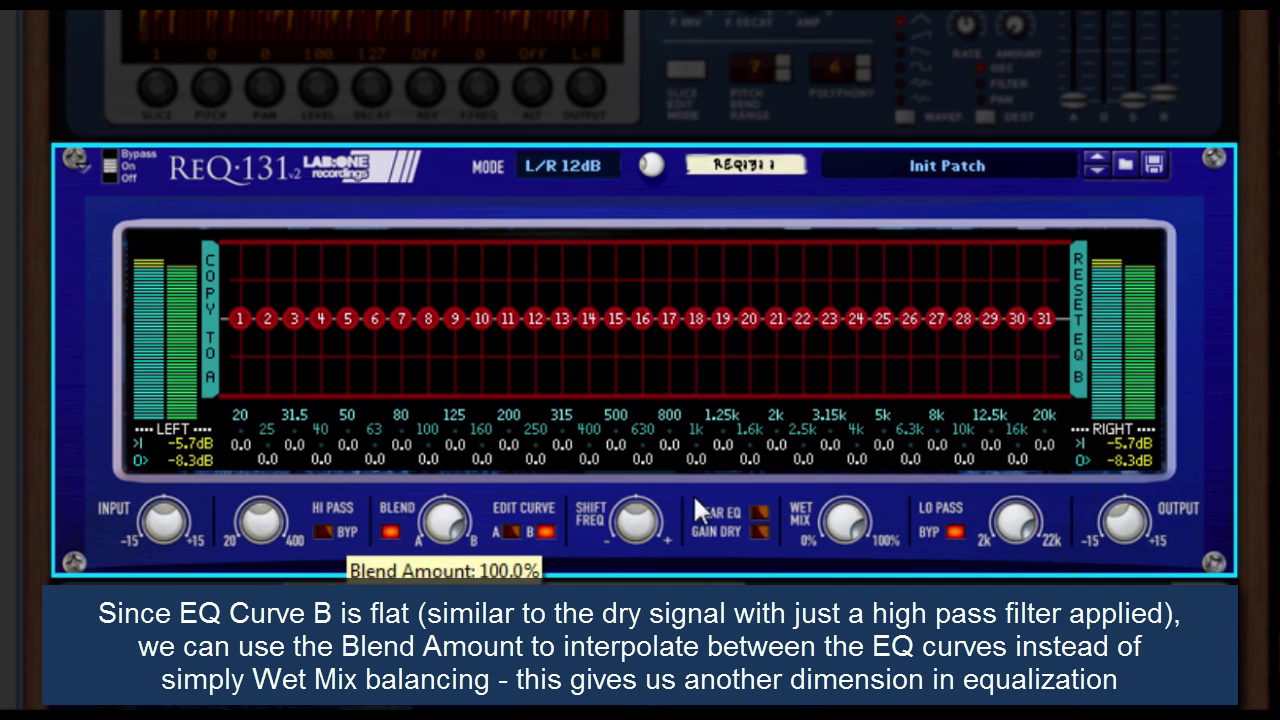
drag(443, 540, 463, 639)
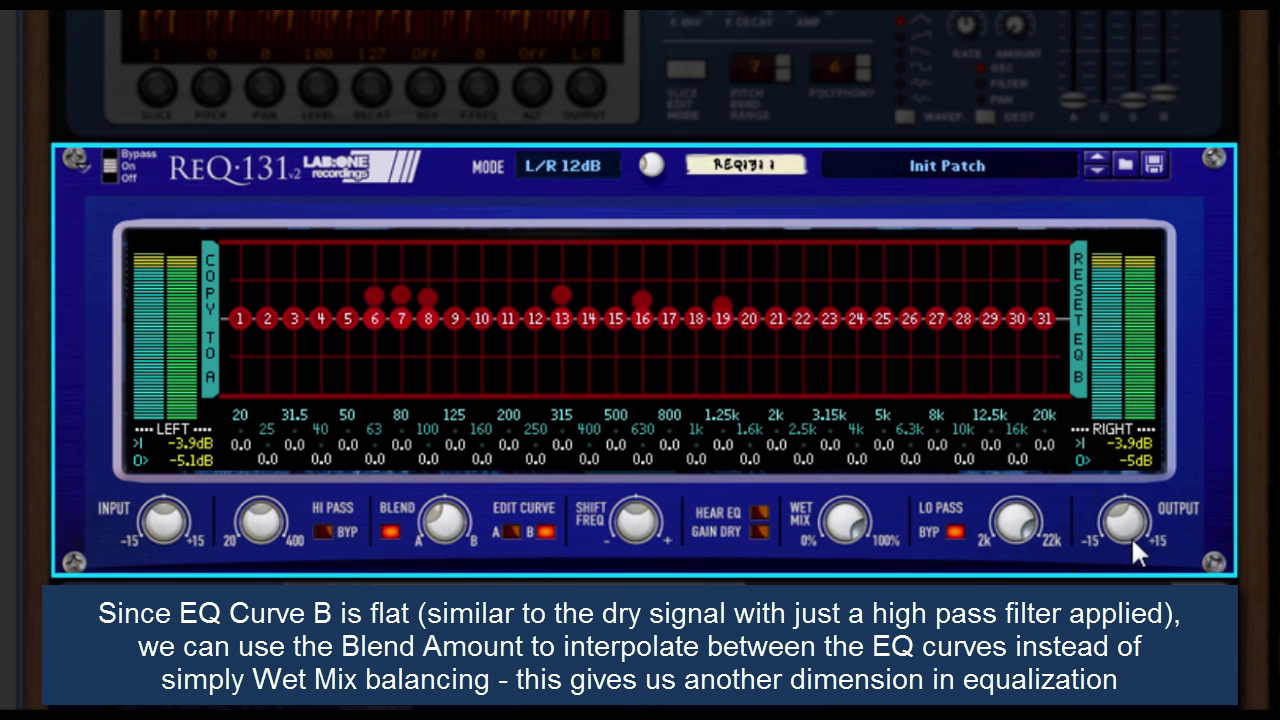
- Raise Output to about -1.1 dB and compare the dry signal against the blended EQ
mouse_move(1127, 537)
drag(1130, 548, 1130, 530)
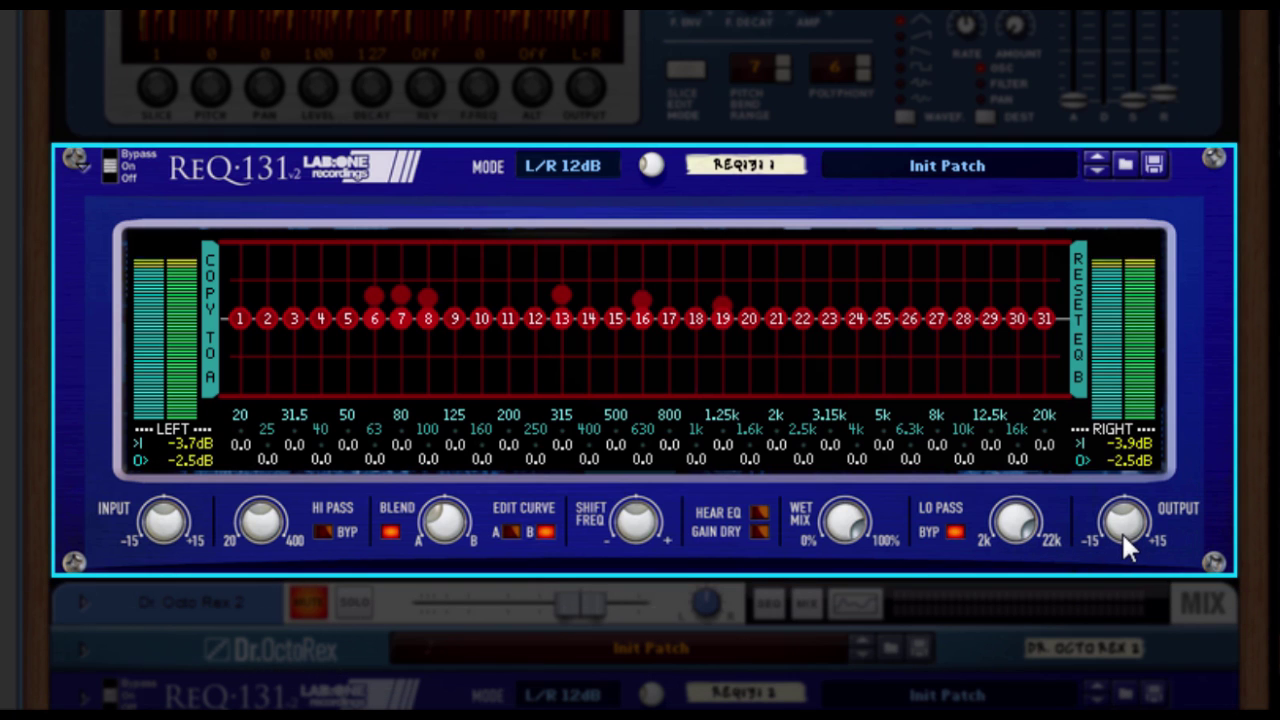
drag(845, 522, 834, 348)
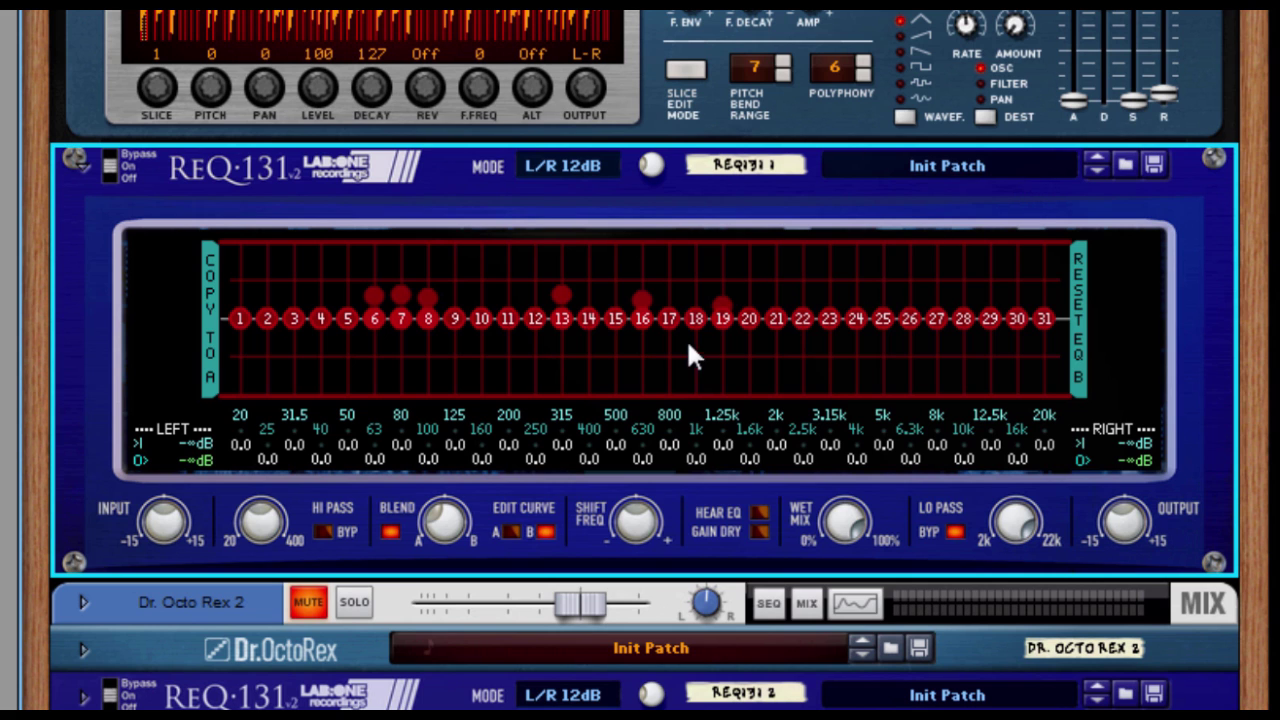
- Set the first REQ-131's Mode to MID 12dB
click(574, 163)
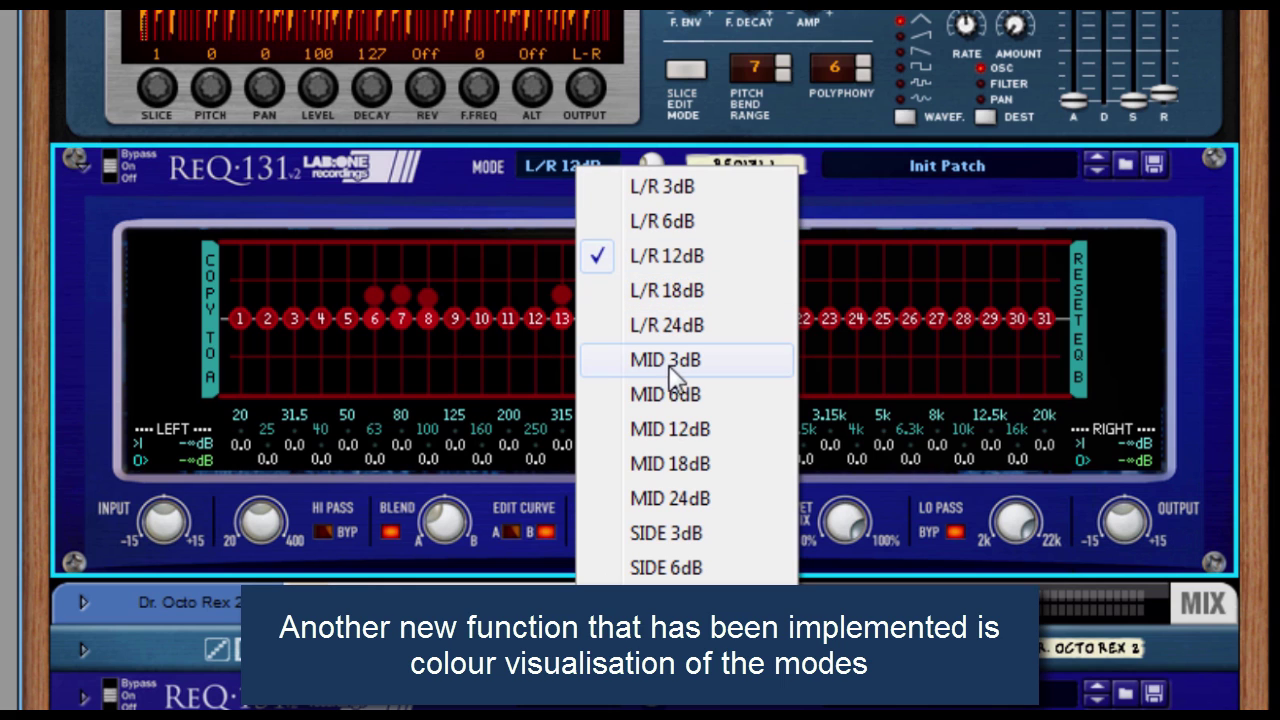
click(720, 432)
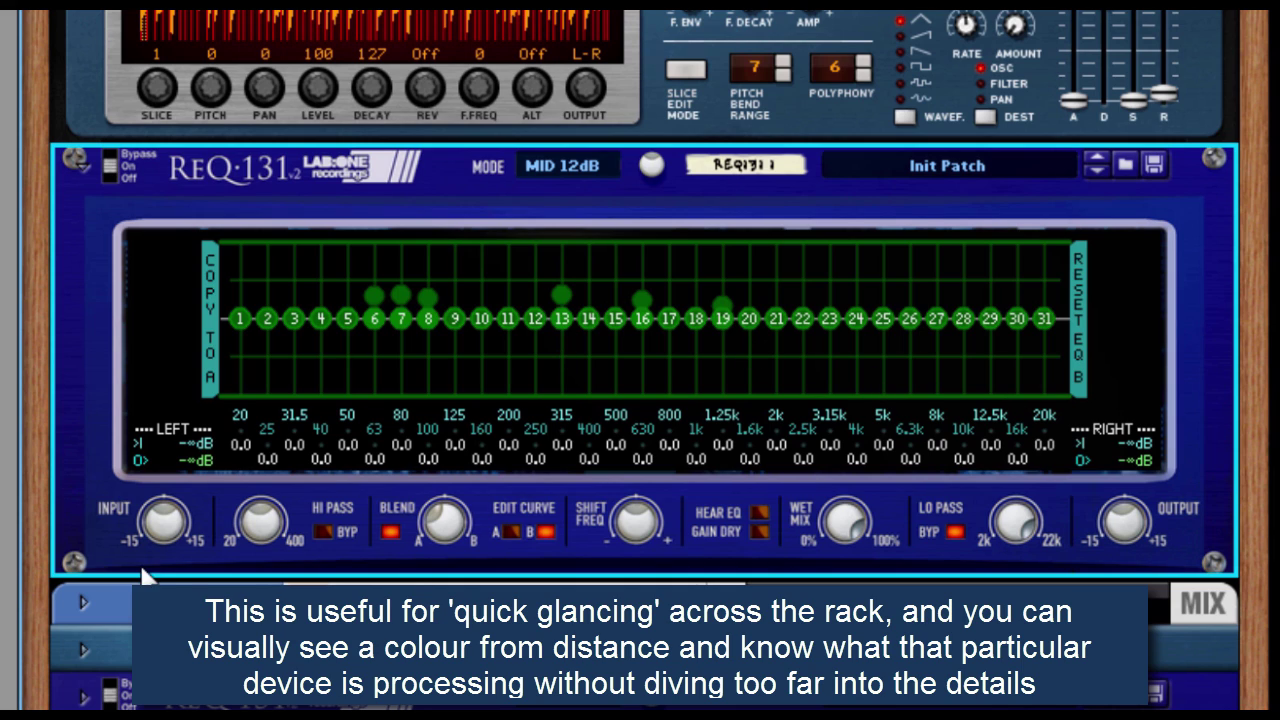
- Insert another ReQ131 31 Band EQ into the rack and start loop playback
right_click(93, 546)
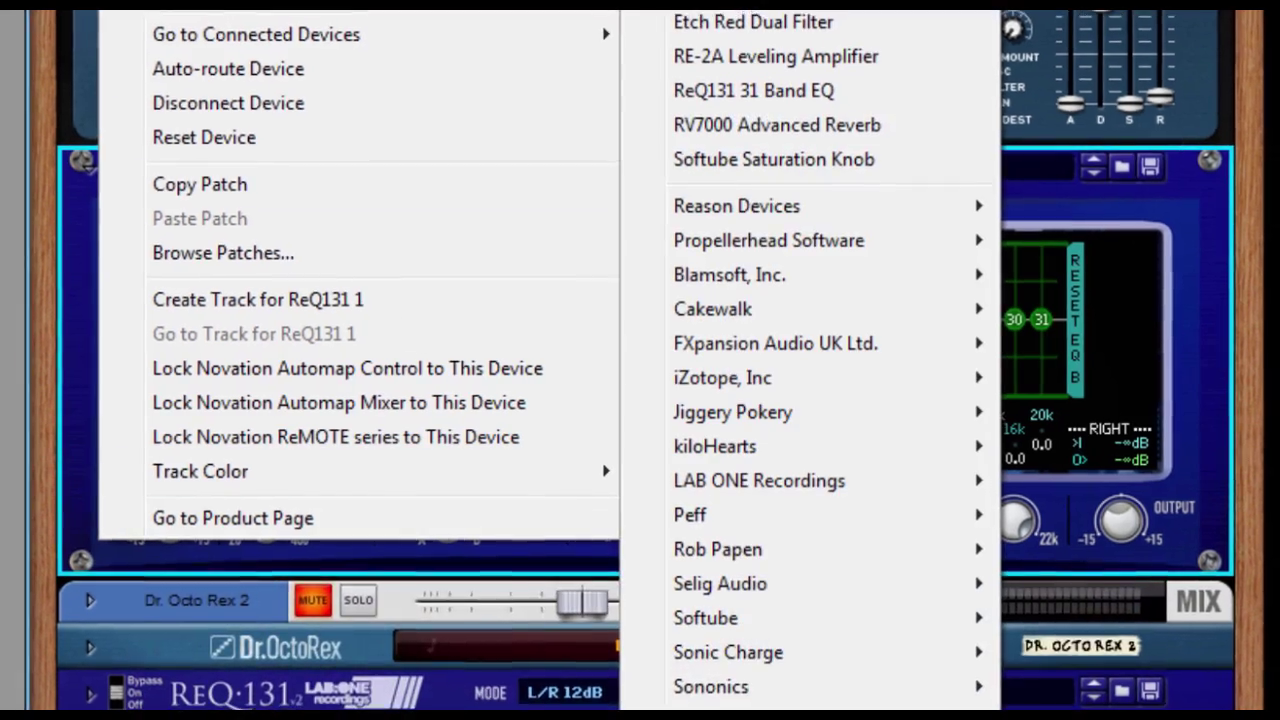
click(790, 90)
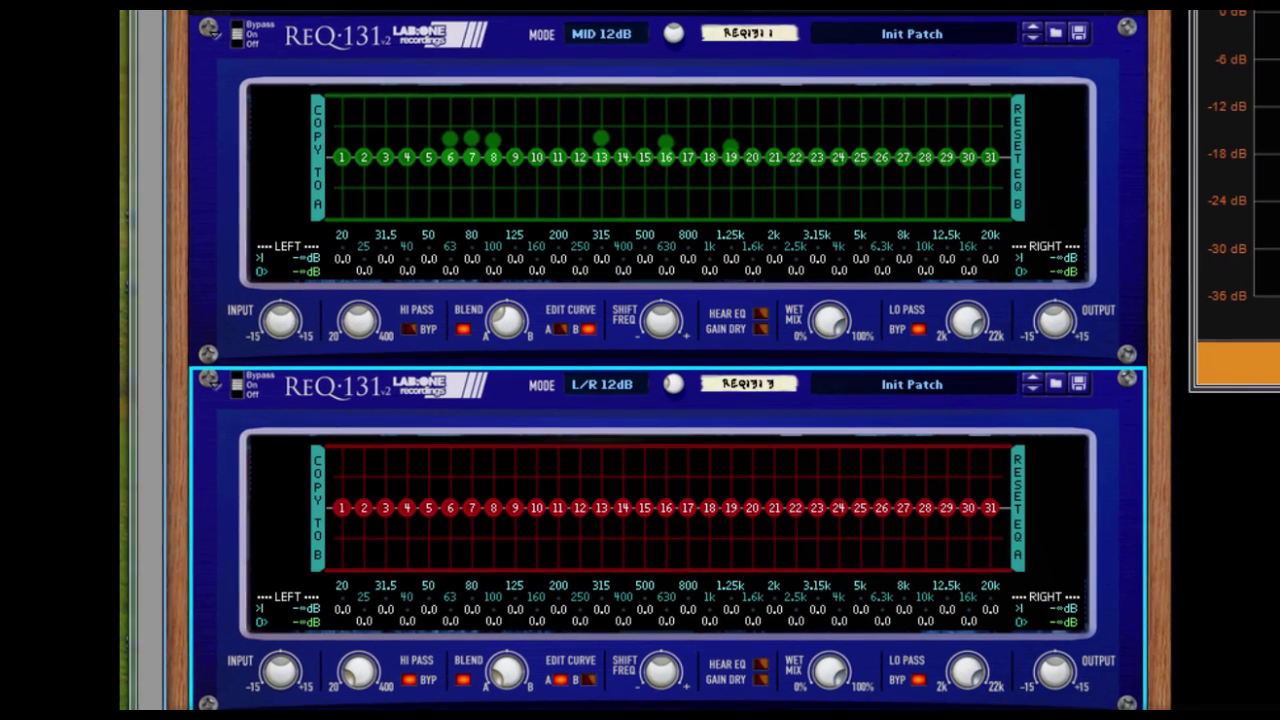
key(space)
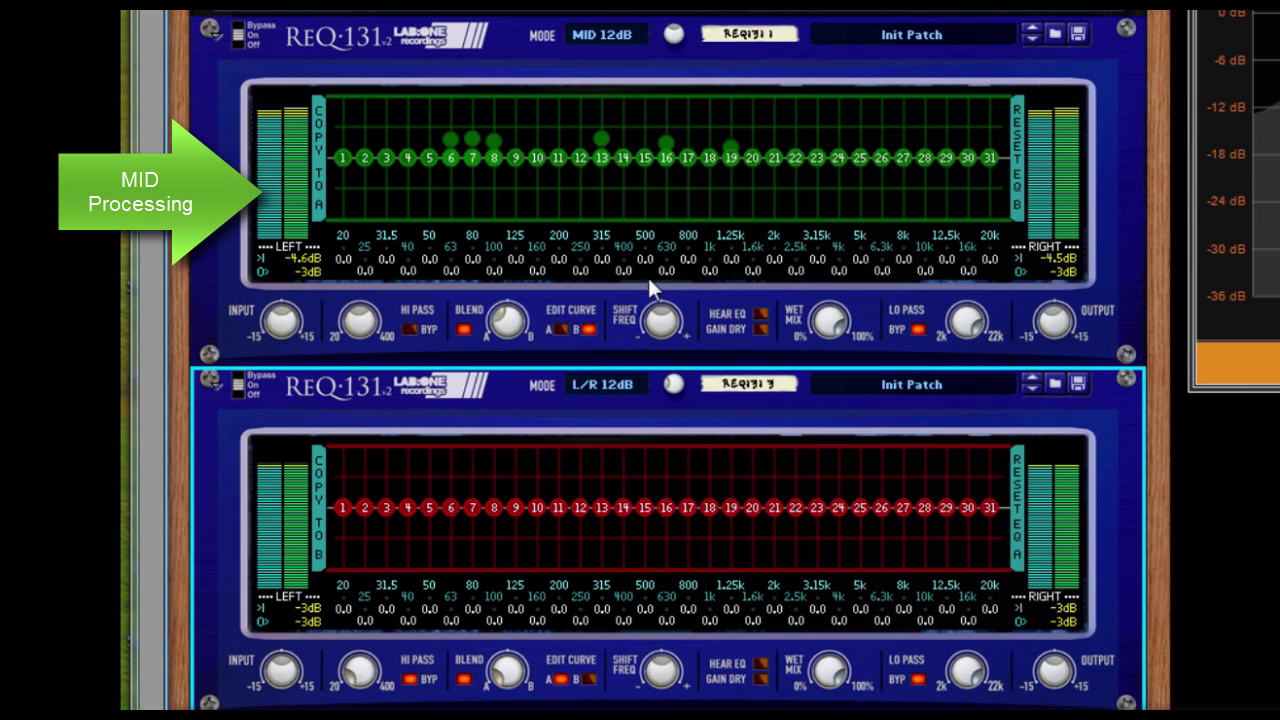
- Cut bands 6–11 into a dip on the new EQ, set Blend fully to curve A, and stop playback
mouse_move(418, 510)
mouse_down()
mouse_move(484, 529)
mouse_move(537, 528)
mouse_move(575, 507)
mouse_move(659, 522)
mouse_move(754, 515)
mouse_move(785, 530)
mouse_move(928, 518)
mouse_up()
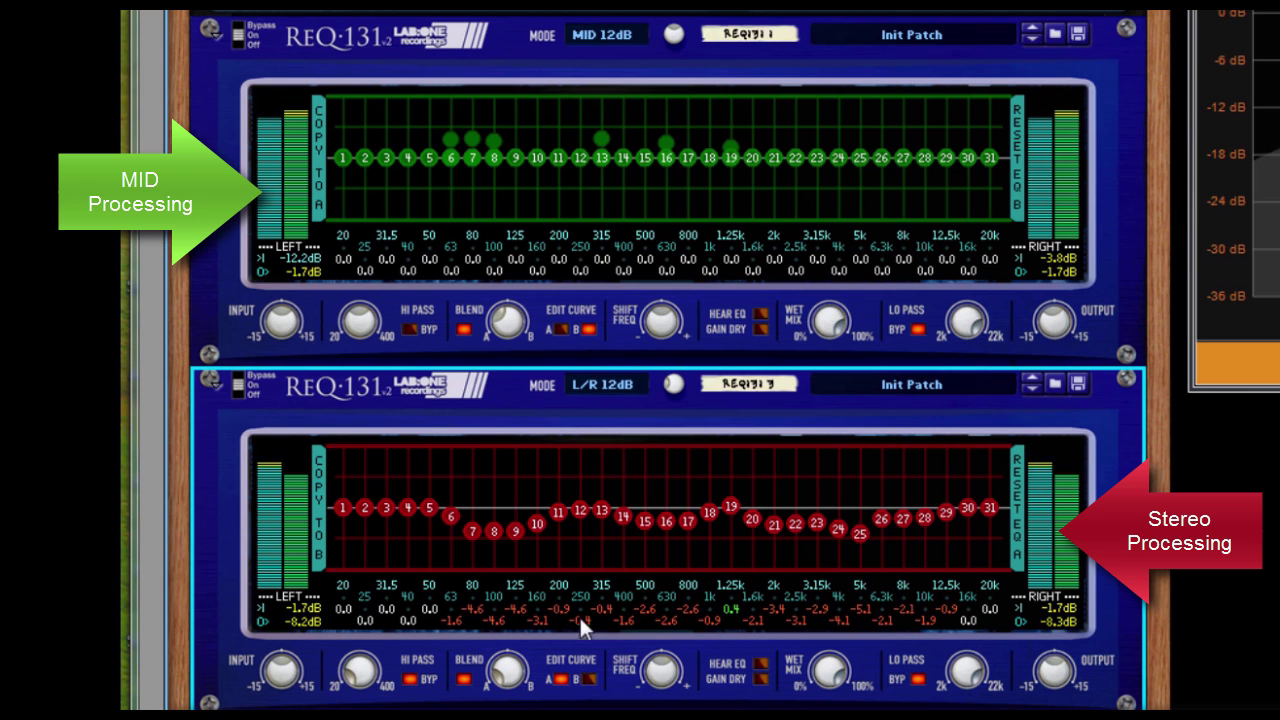
drag(528, 690, 548, 645)
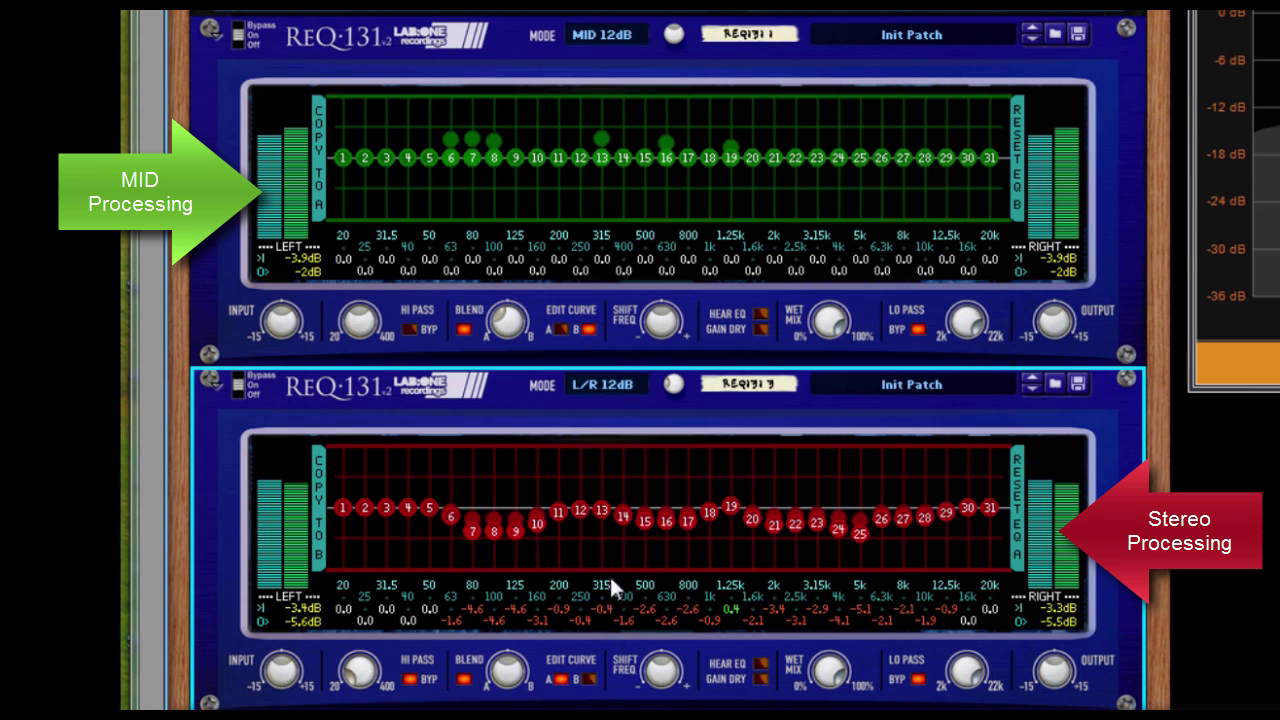
key(space)
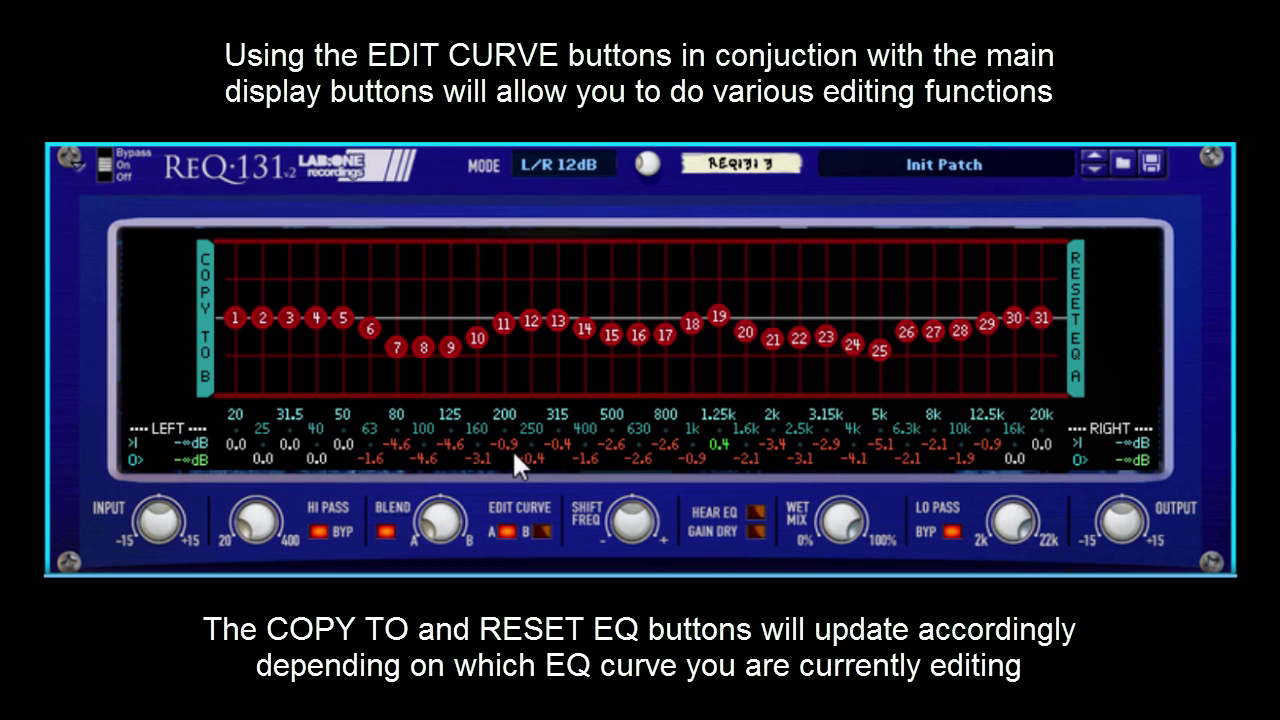
- Switch the new EQ to curve B, then back to editing curve A
click(545, 531)
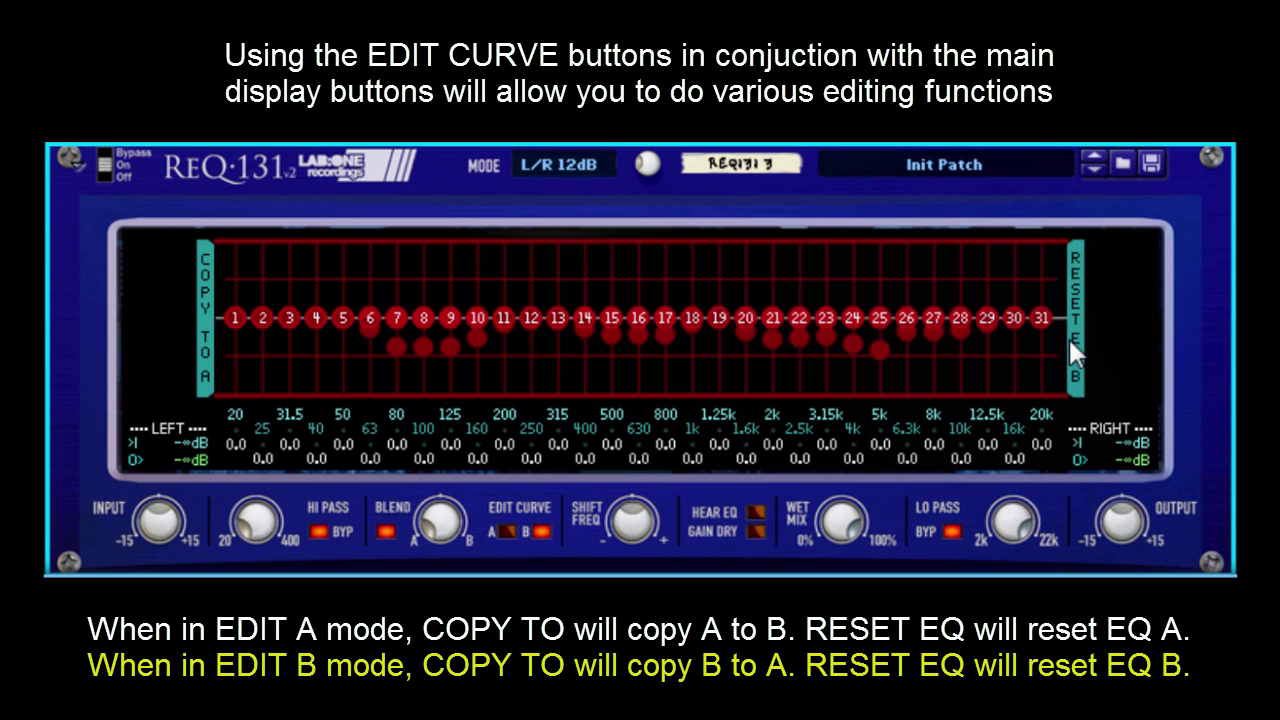
click(1079, 300)
click(506, 530)
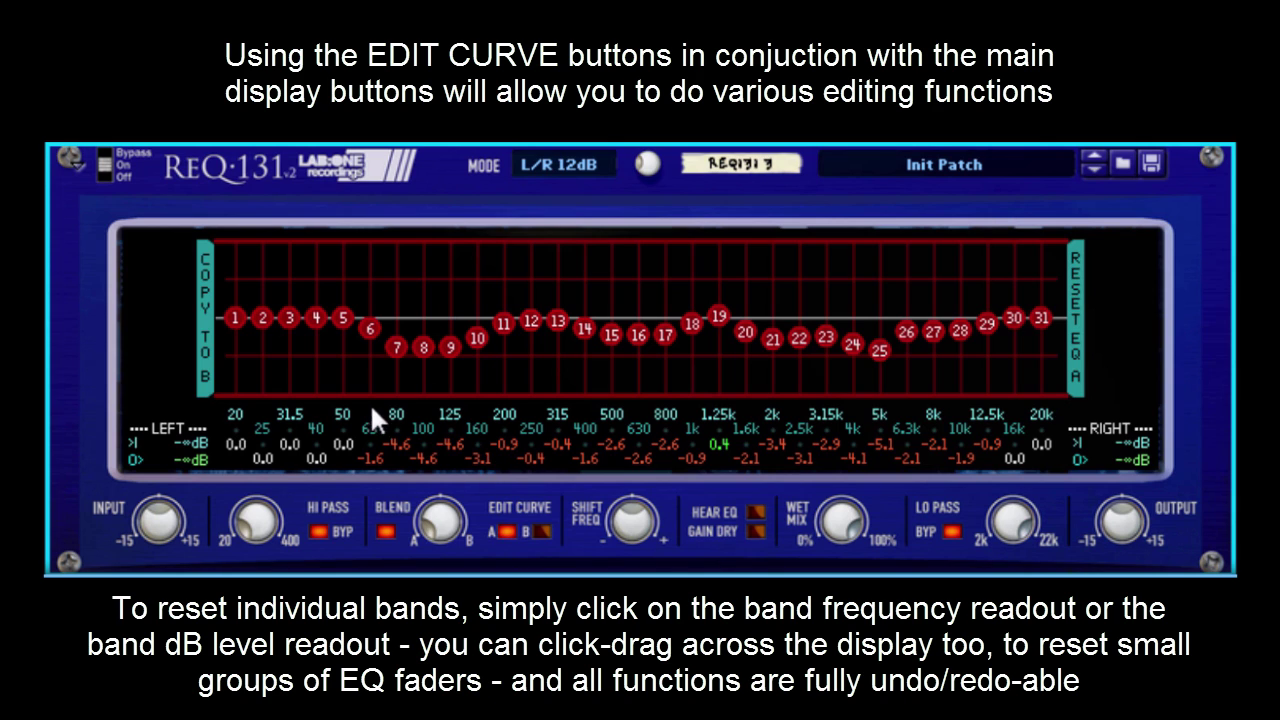
- Flatten curve A's existing bands 6–29 back to 0 dB
drag(420, 432, 504, 429)
click(593, 425)
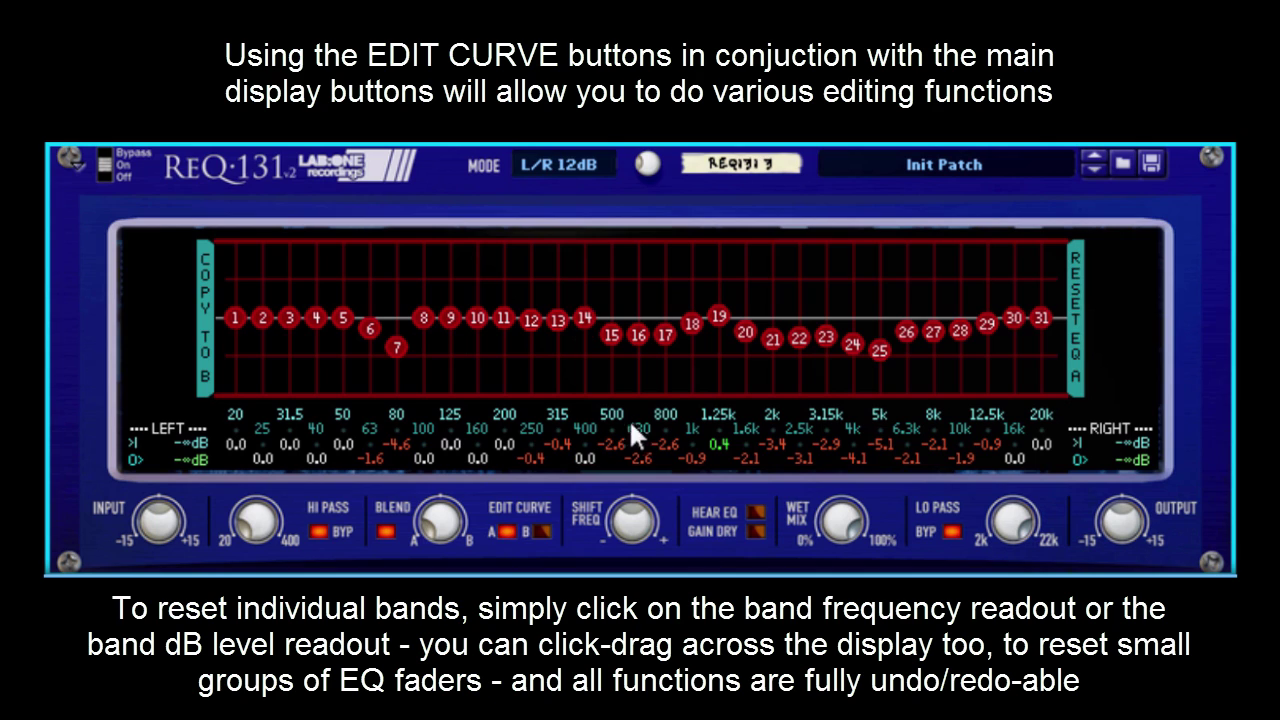
click(665, 412)
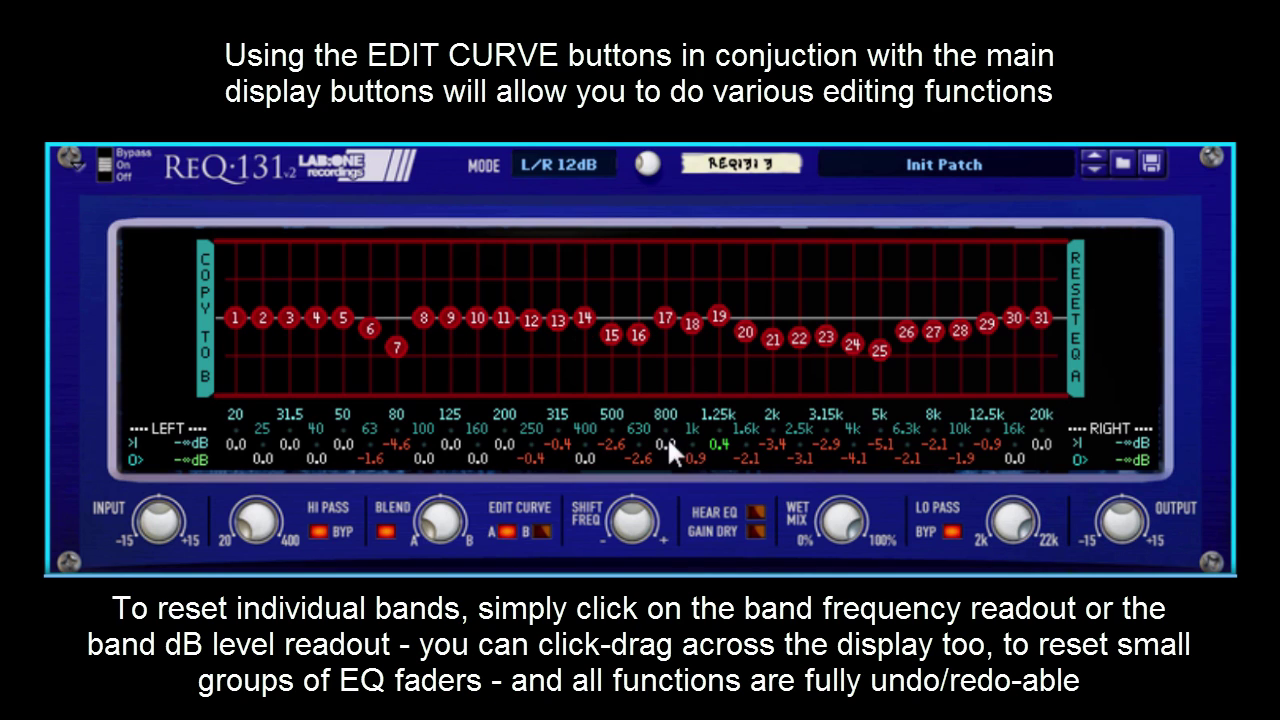
click(699, 455)
click(719, 446)
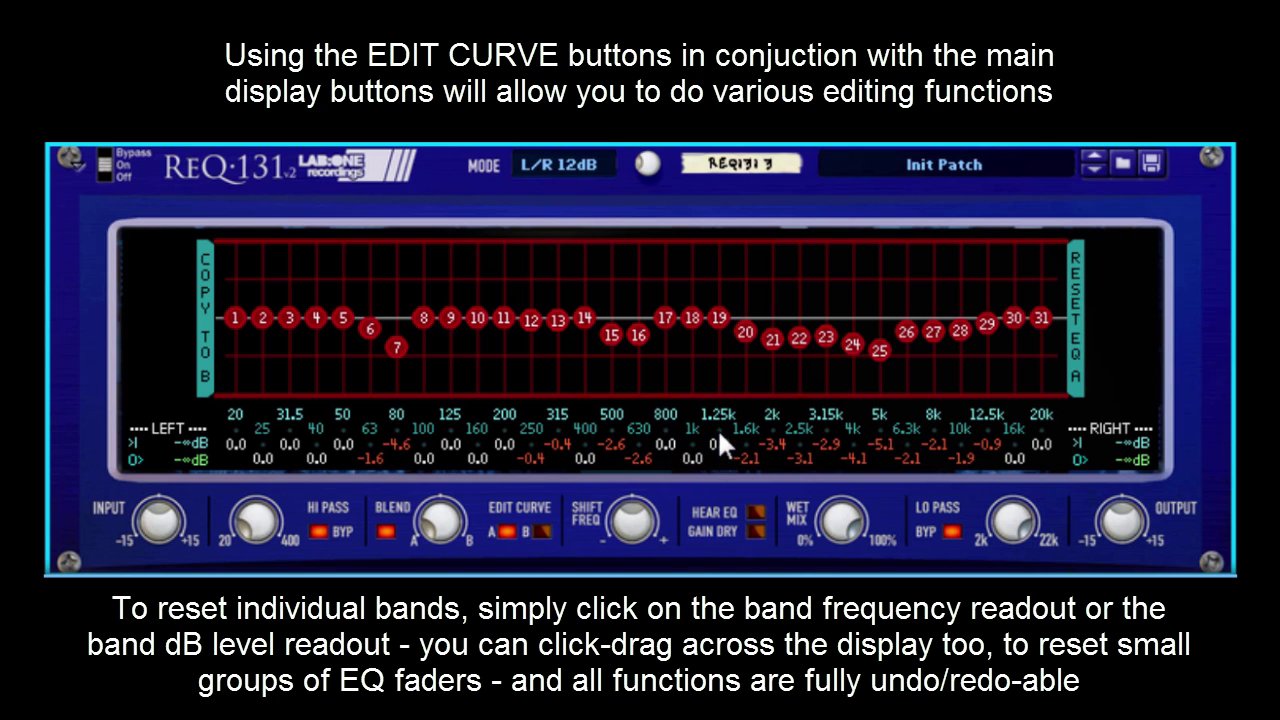
click(745, 458)
click(776, 446)
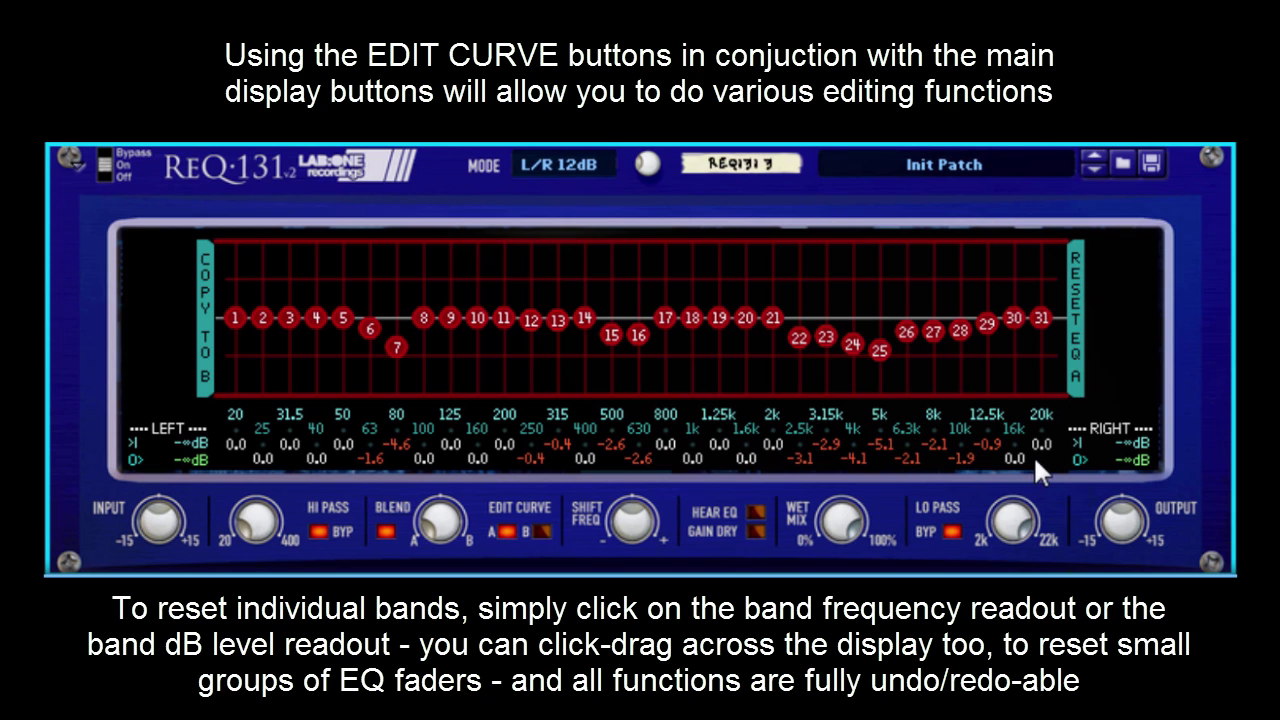
drag(960, 450, 828, 433)
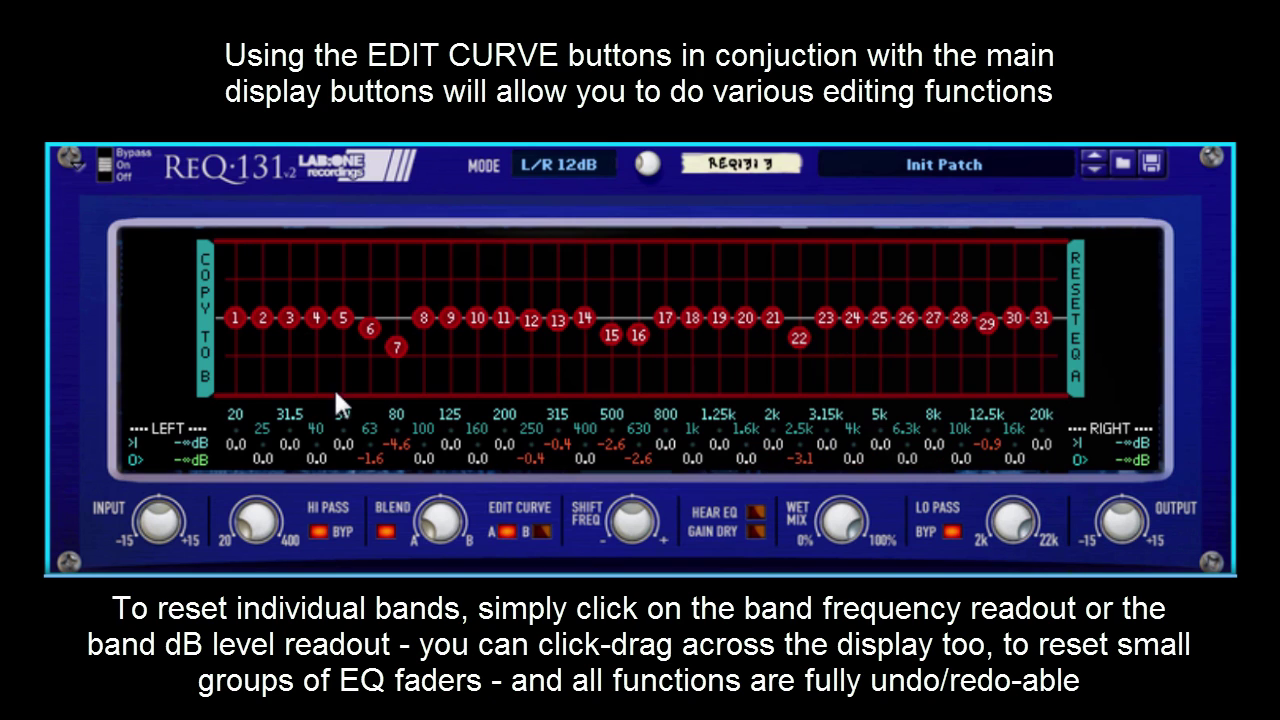
mouse_move(351, 439)
mouse_down()
mouse_move(745, 445)
mouse_move(690, 435)
mouse_up()
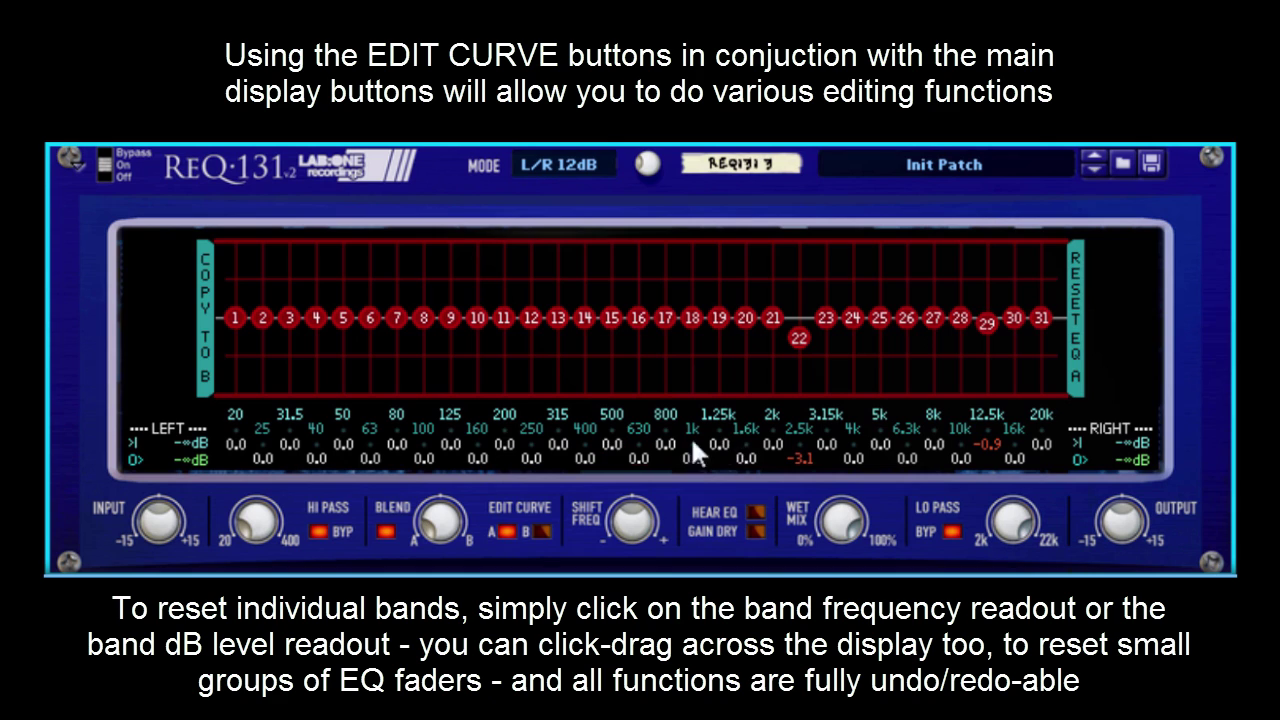
click(975, 441)
click(800, 452)
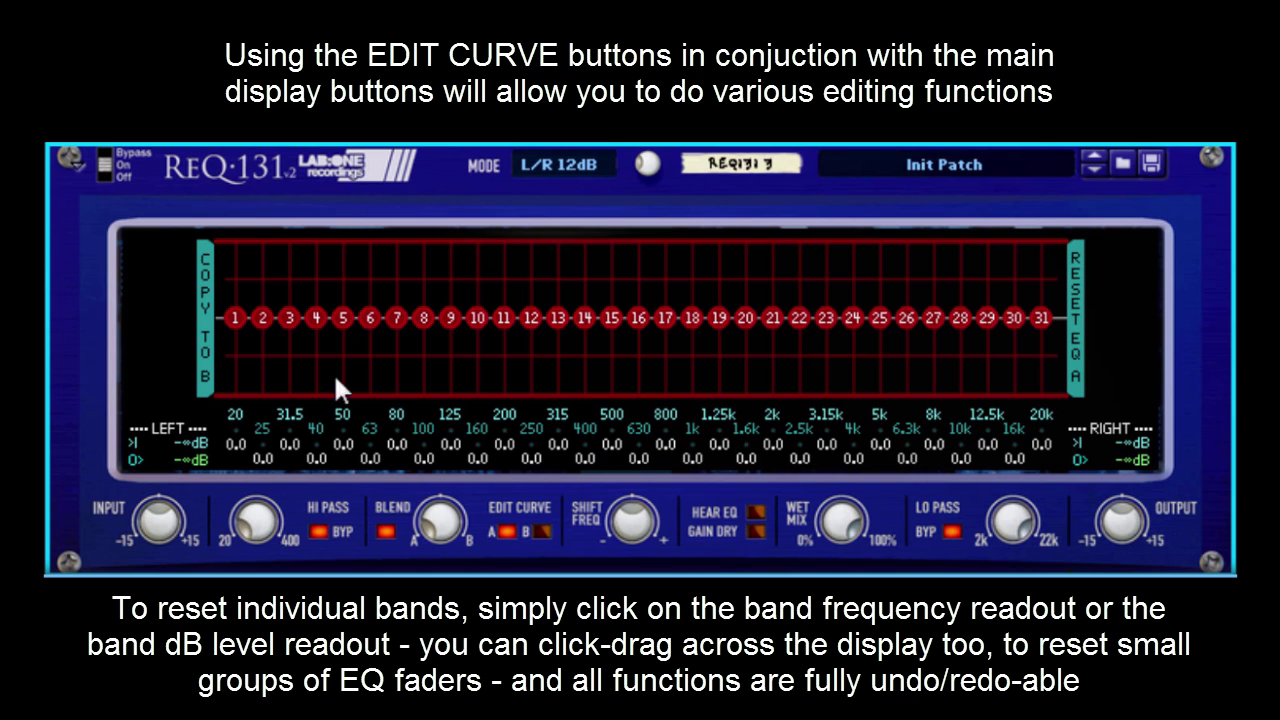
- Draw a new curve peaking at +8.0 dB on bands 7–8, then flatten bands 10–14 and 21–26
mouse_move(272, 316)
mouse_down()
mouse_move(442, 271)
mouse_move(957, 323)
mouse_move(860, 330)
mouse_up()
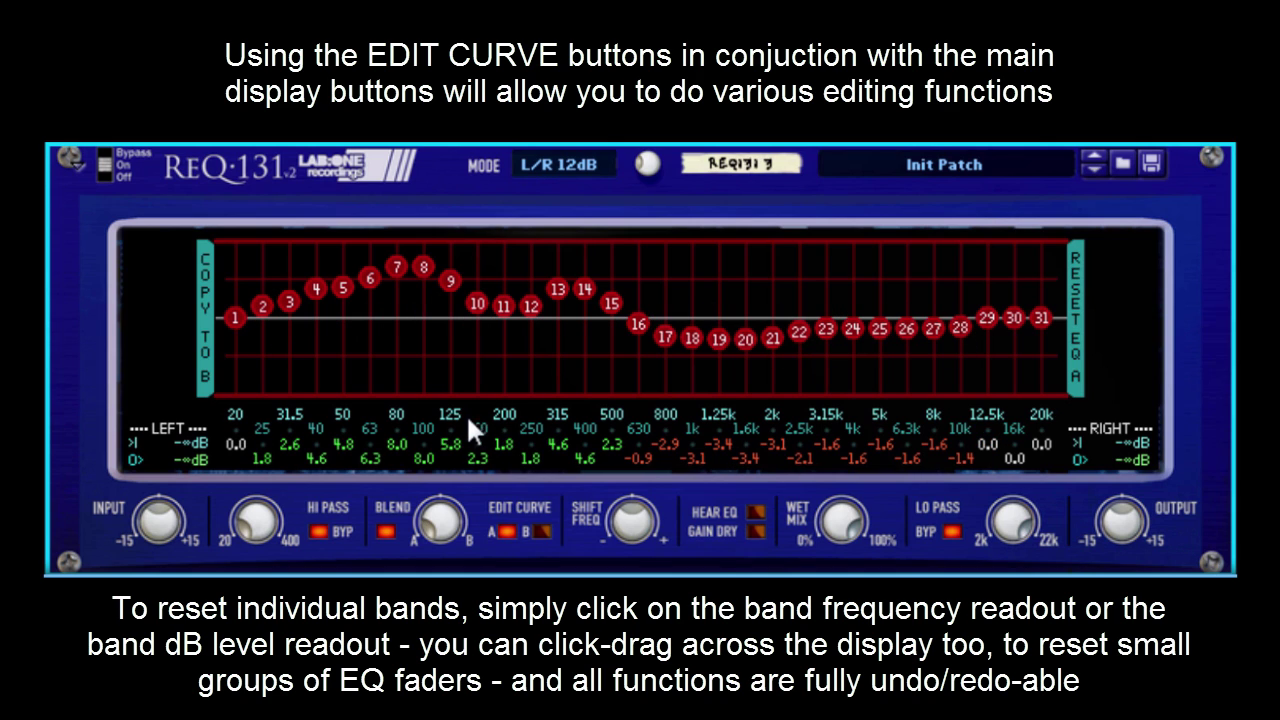
drag(466, 413, 570, 431)
drag(772, 443, 918, 447)
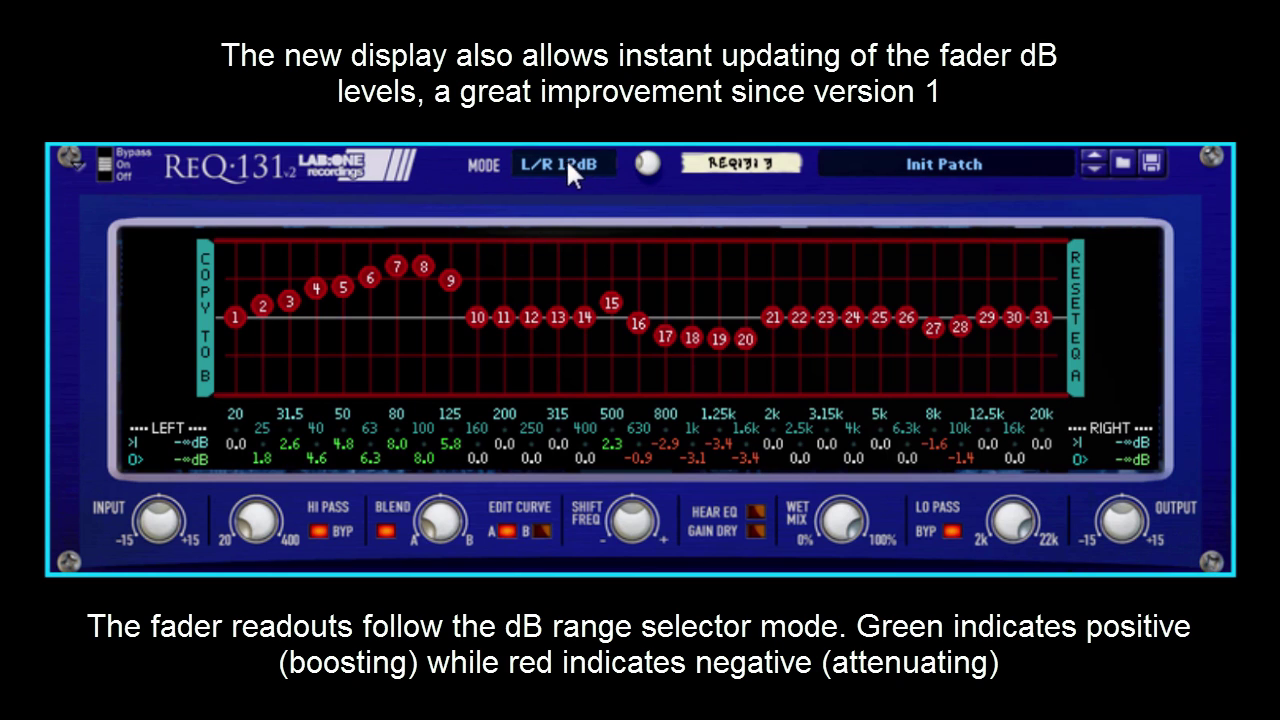
- Reset EQ A to flat, then boost band 1 to +12 dB and cut band 2 to -12 dB
click(1076, 336)
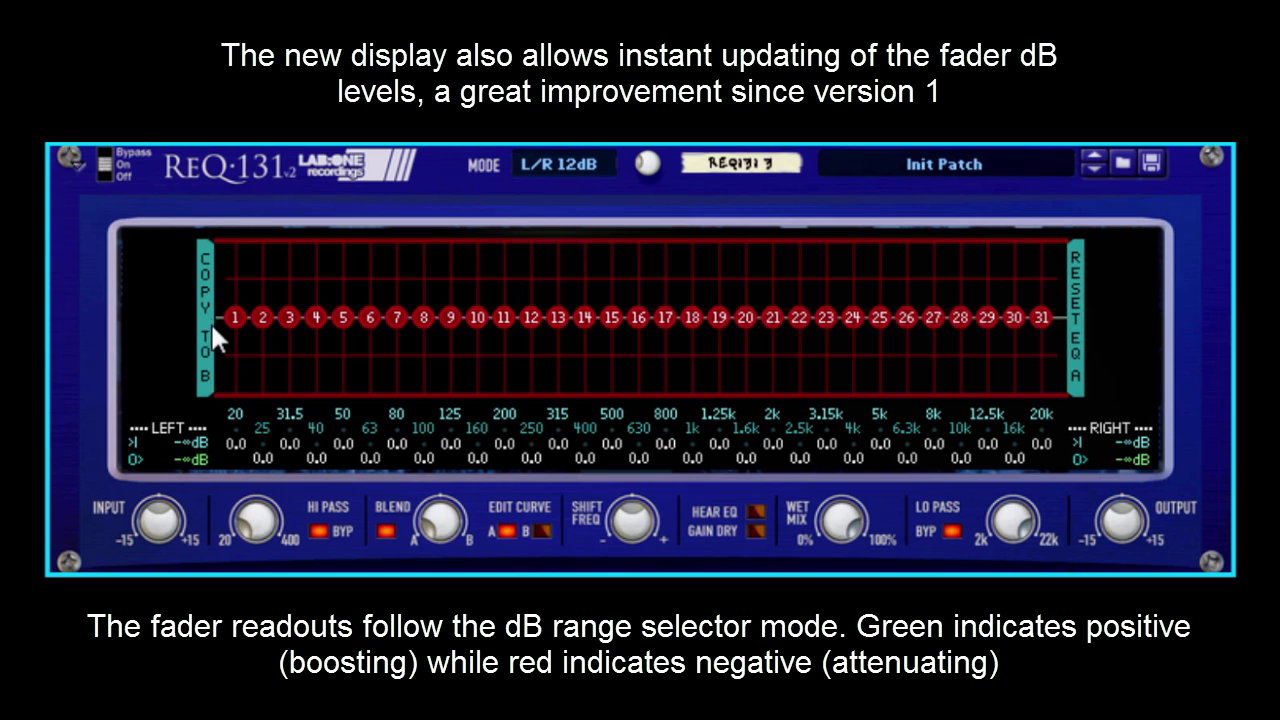
drag(234, 317, 236, 240)
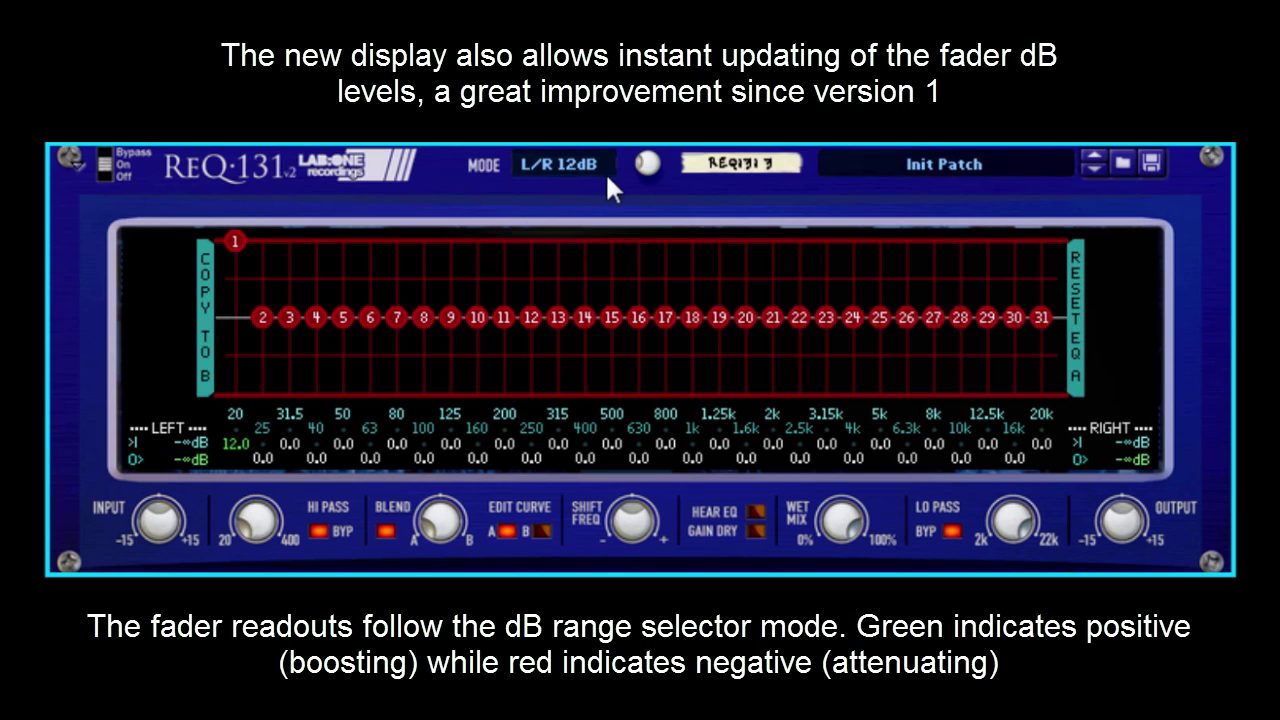
drag(257, 328, 272, 380)
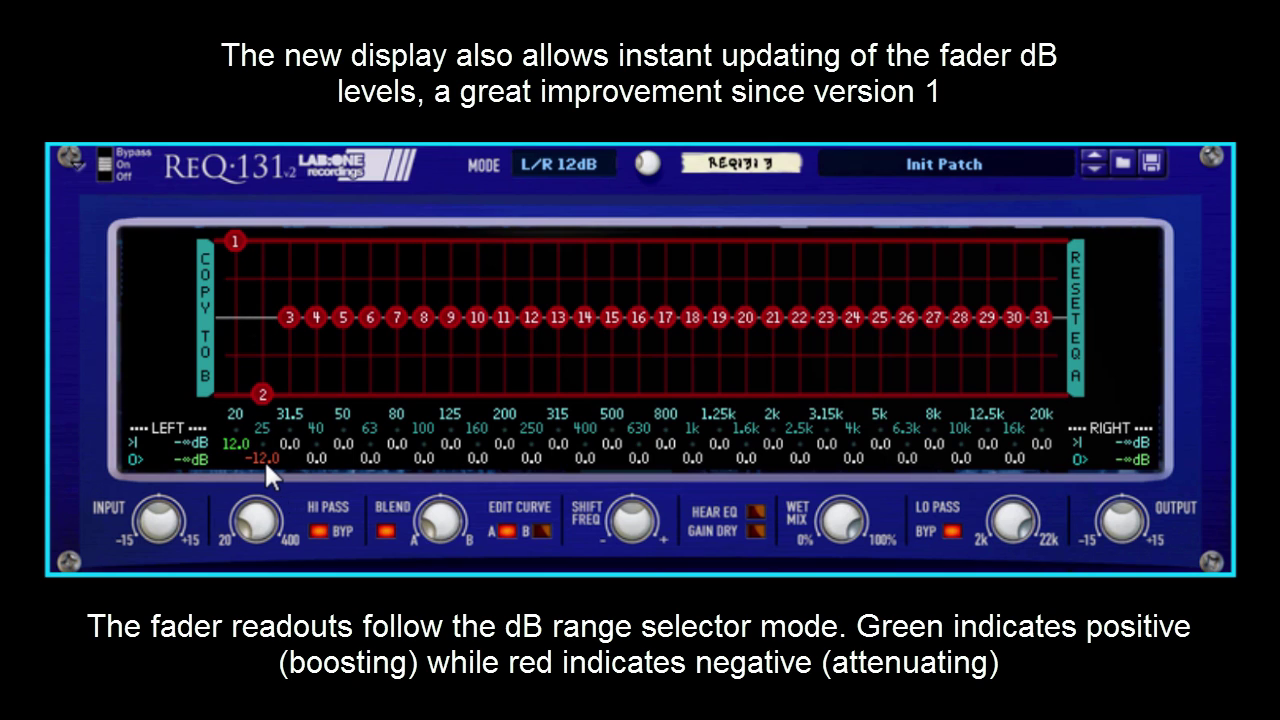
- Set Mode to L/R 24dB, then L/R 6dB, leaving band 1 fully boosted and band 2 fully cut
click(576, 162)
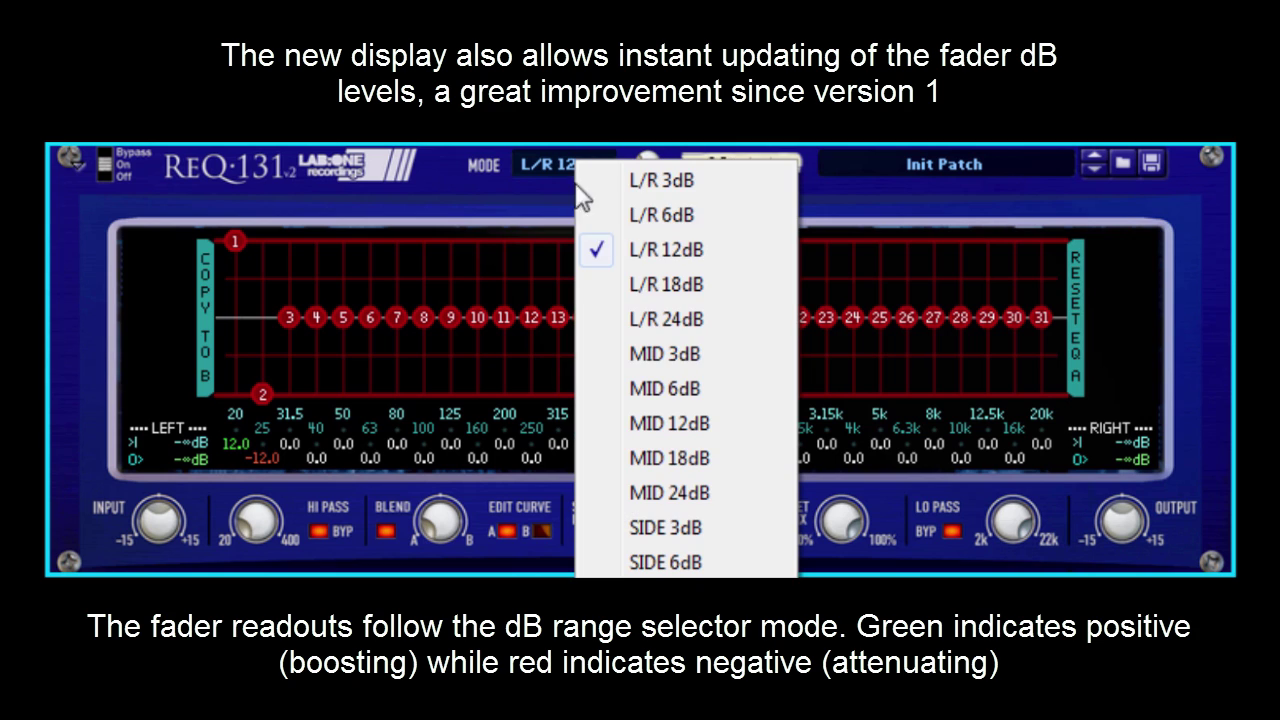
click(650, 320)
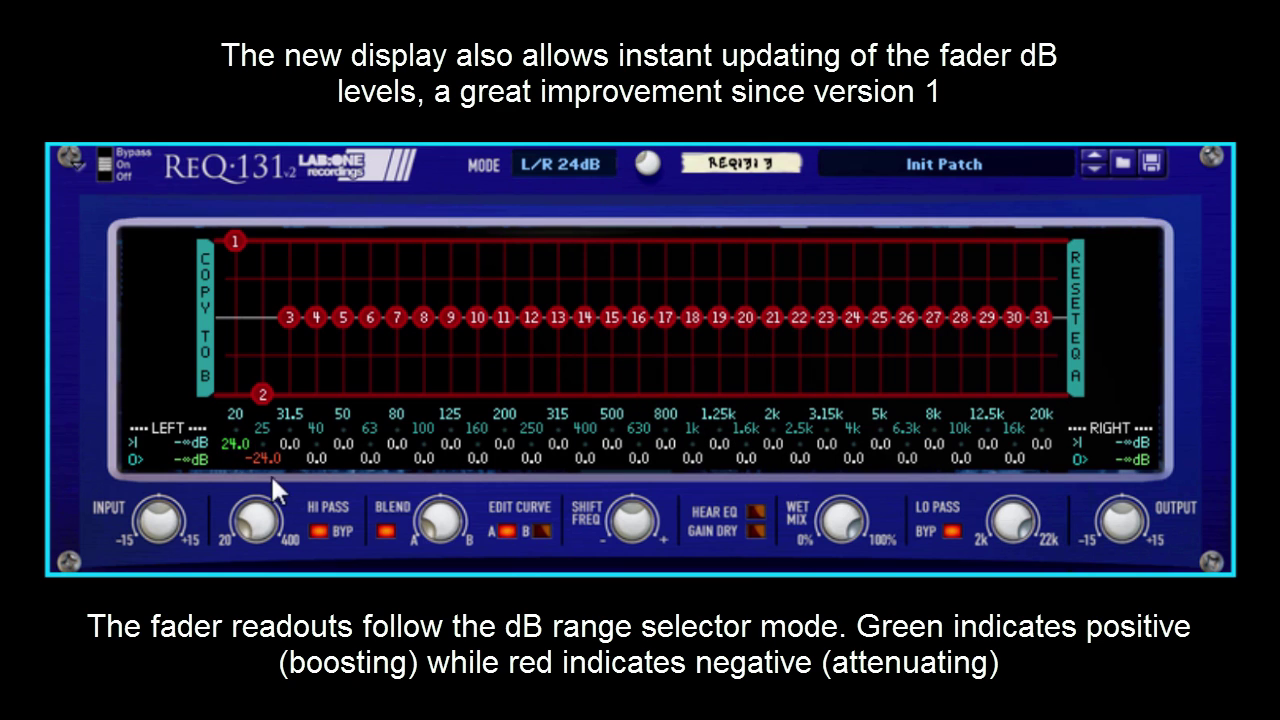
click(590, 160)
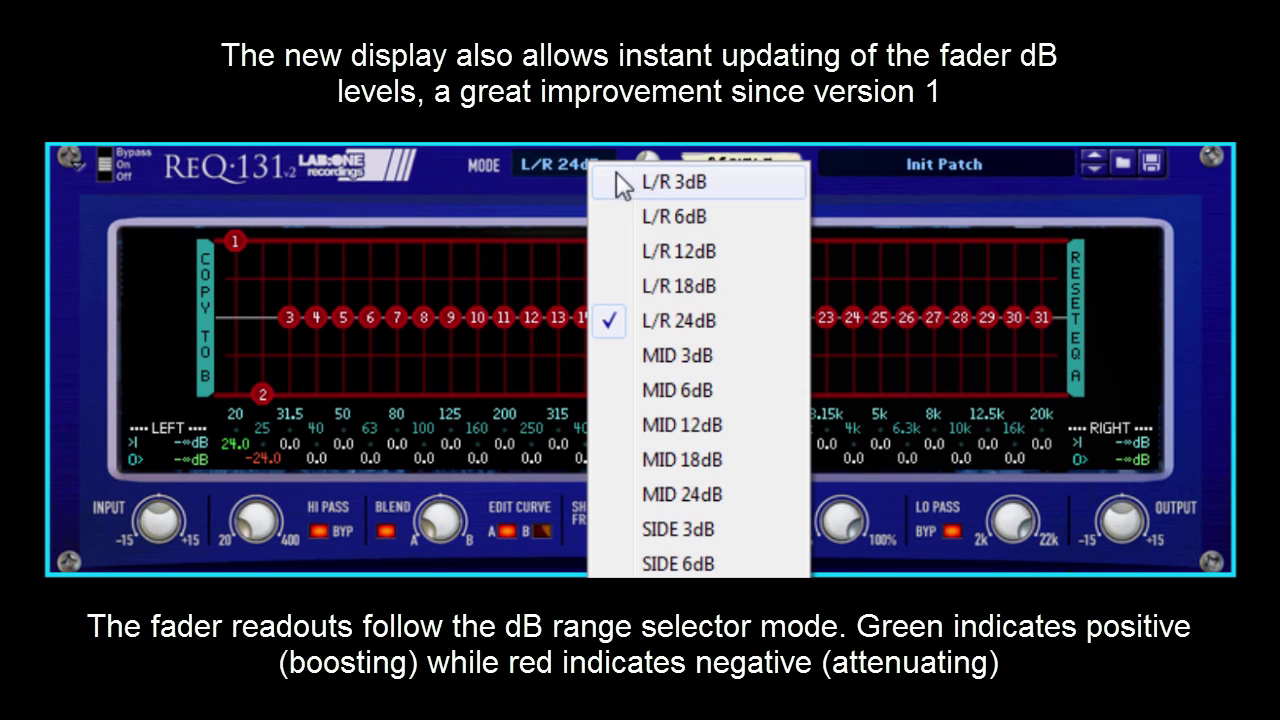
click(676, 216)
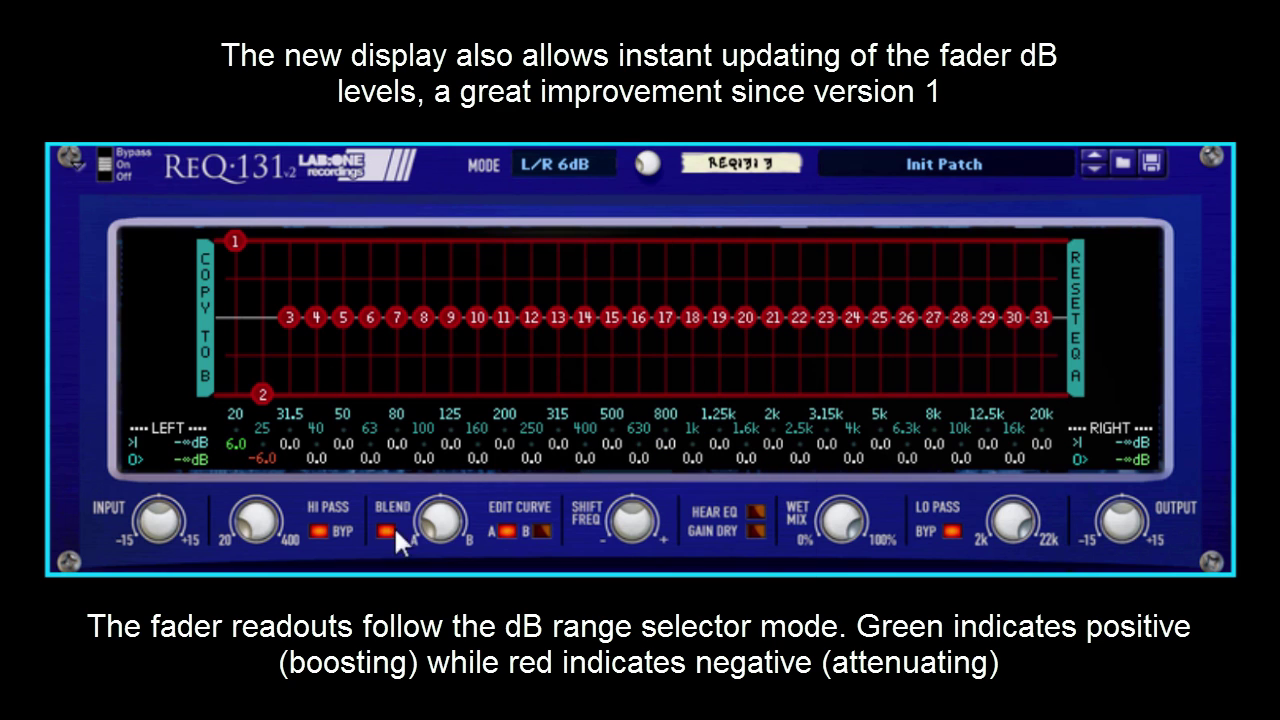
mouse_move(237, 250)
mouse_down()
mouse_move(240, 298)
mouse_move(240, 238)
mouse_up()
mouse_move(257, 400)
mouse_down()
mouse_move(263, 352)
mouse_move(270, 410)
mouse_up()
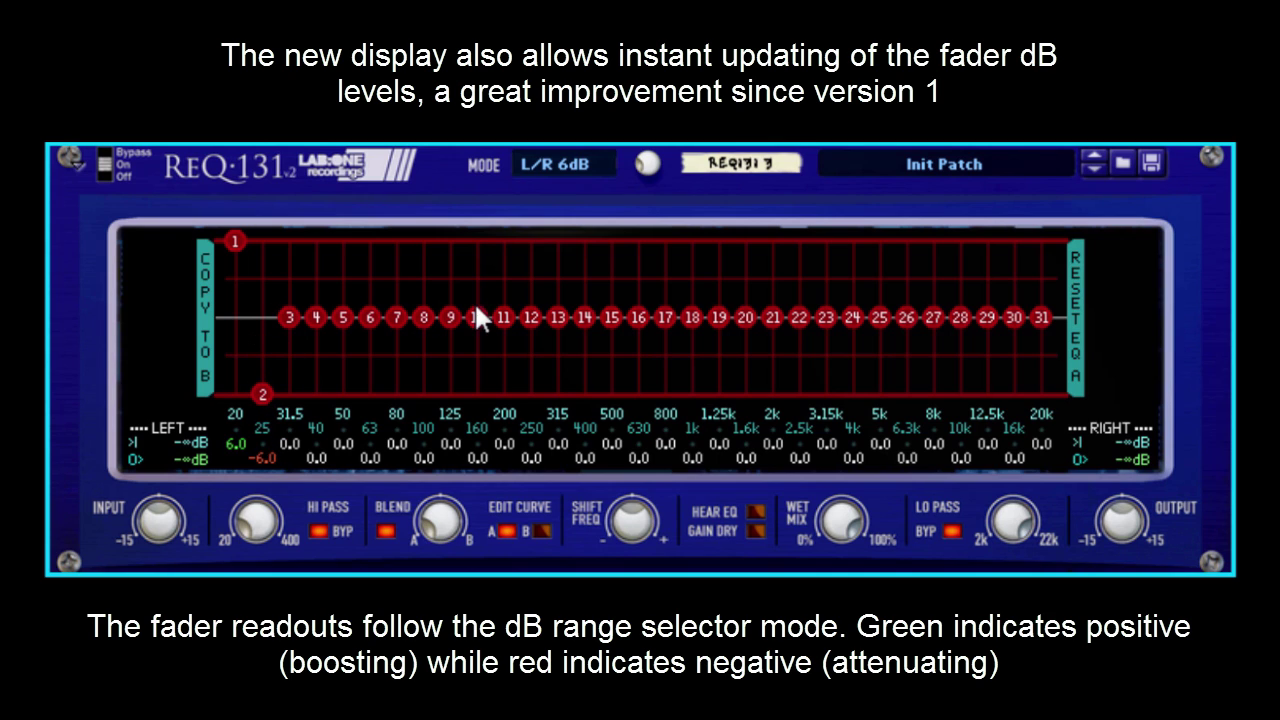